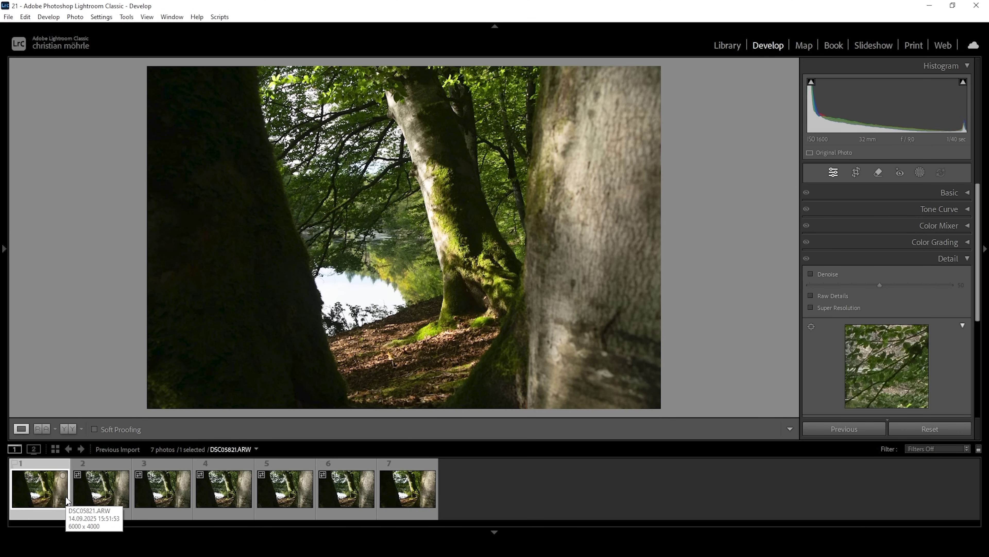
# Collapse the Detail panel with the first forest photo, DSC05821.ARW, open in Develop
pyautogui.hotkey('ctrl', '5')
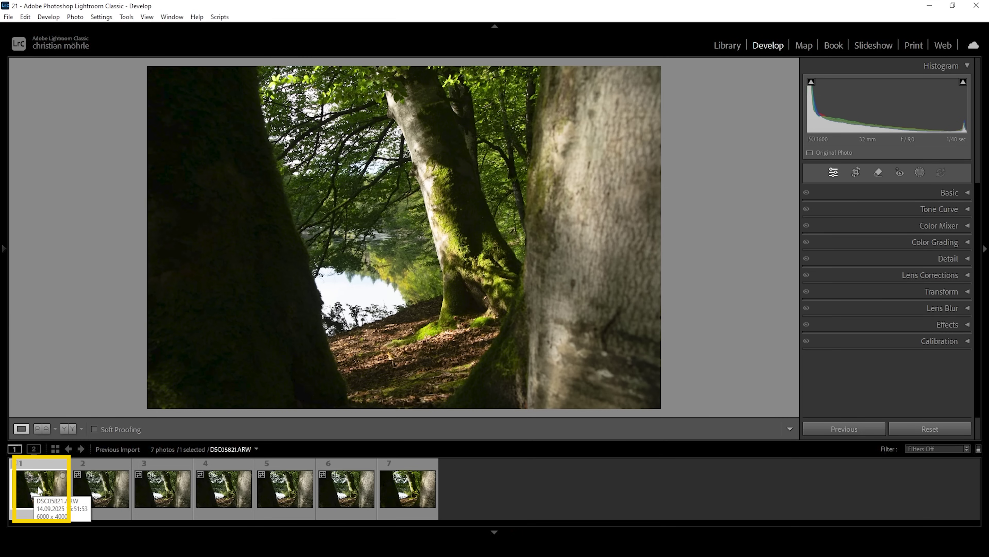
# Hide the filmstrip, switch the profile to Adobe Standard and raise exposure to +0.30
pyautogui.click(494, 531)
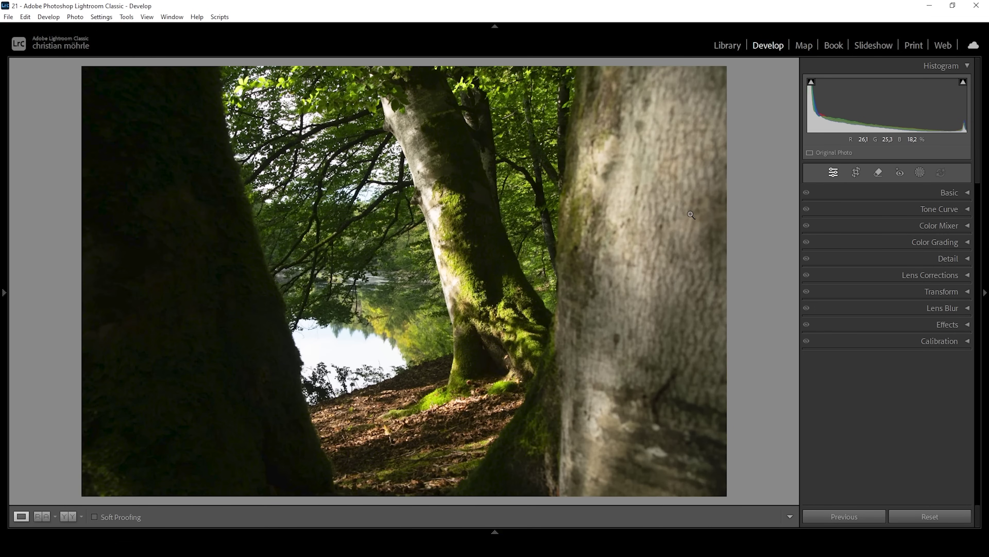
pyautogui.click(925, 191)
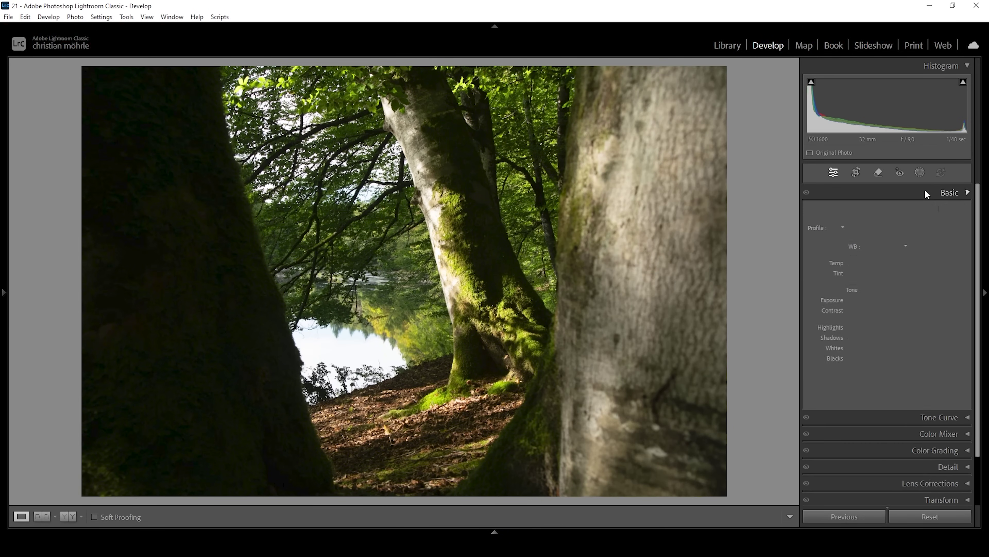
pyautogui.click(861, 228)
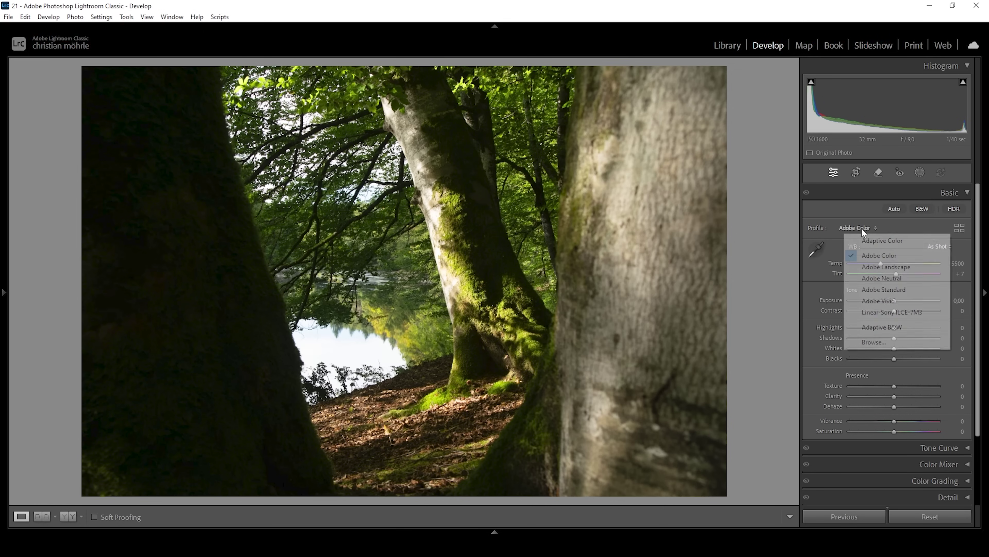
pyautogui.click(892, 293)
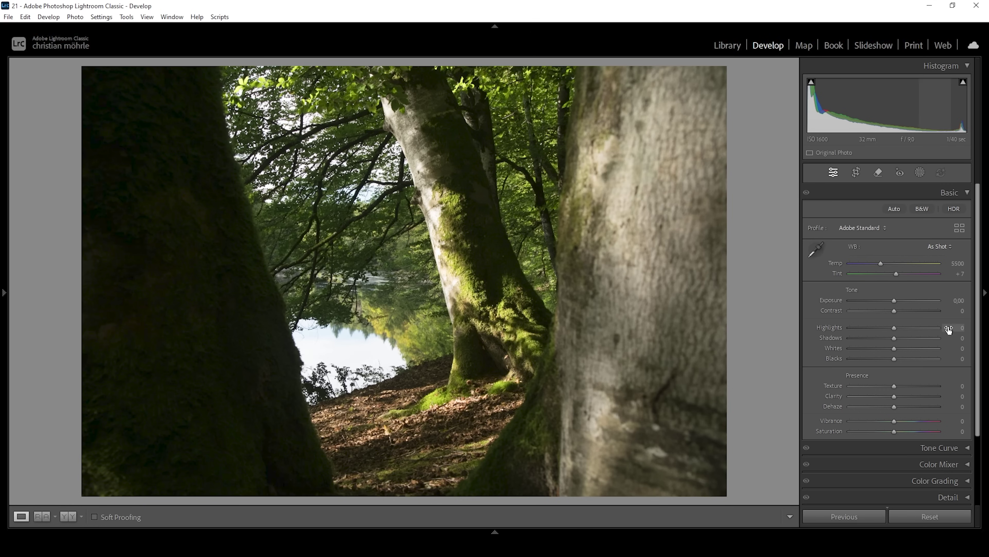
pyautogui.moveTo(895, 301); pyautogui.dragTo(896, 301)
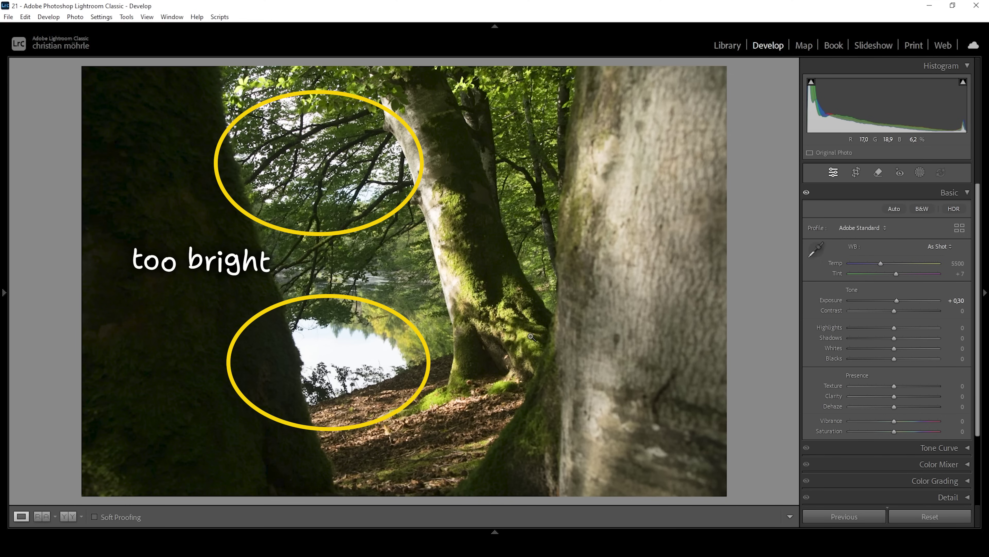
# Turn on highlight clipping, then set Highlights to −60 and Shadows to +23
pyautogui.click(963, 83)
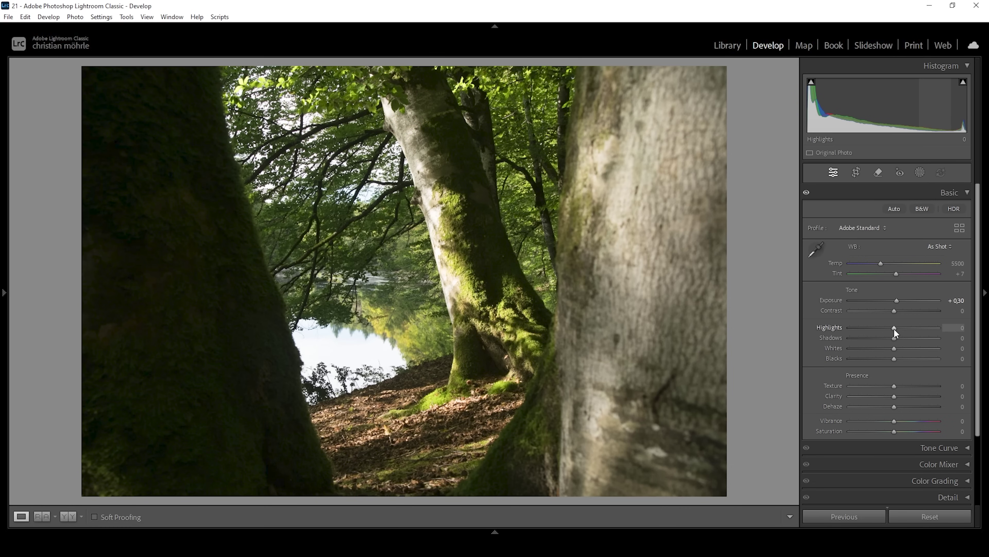
pyautogui.moveTo(894, 328); pyautogui.dragTo(868, 328)
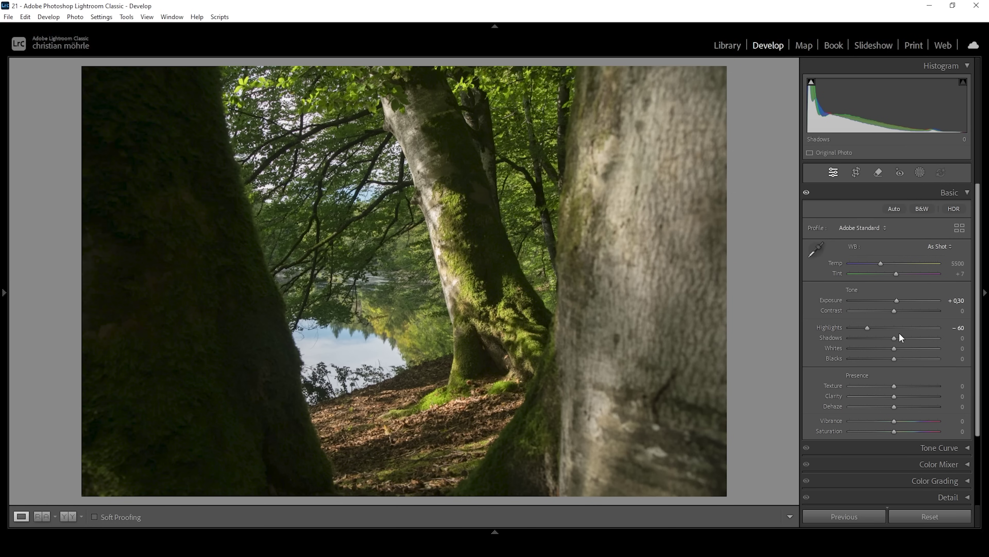
pyautogui.moveTo(899, 337); pyautogui.dragTo(906, 339)
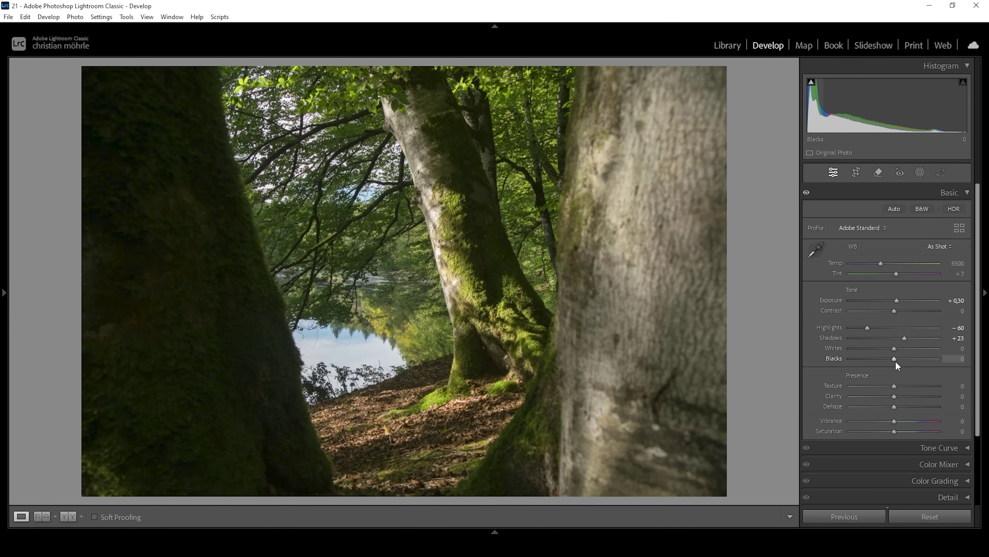
# Raise Blacks to +24 and settle Whites at +30 after testing higher values
pyautogui.moveTo(897, 359); pyautogui.dragTo(906, 359)
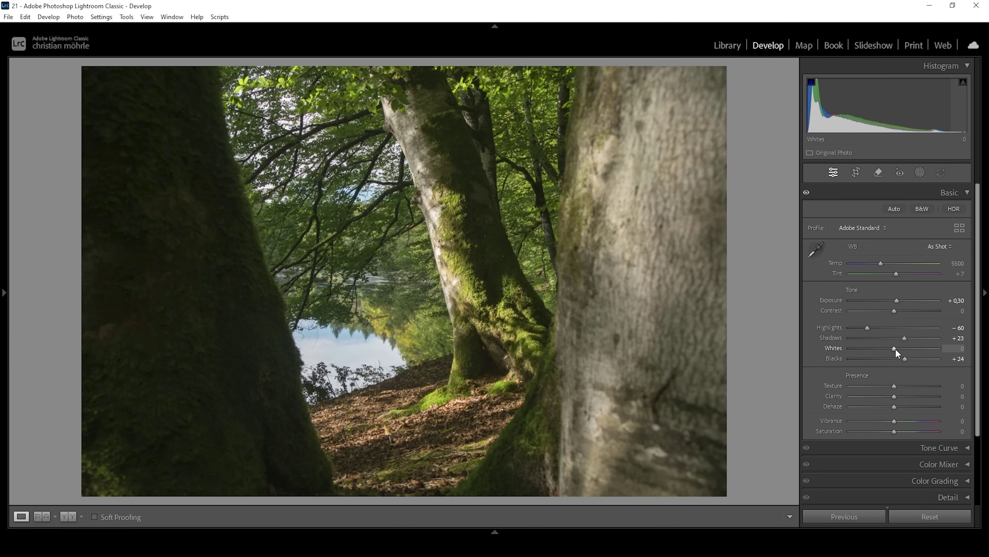
pyautogui.moveTo(900, 349); pyautogui.dragTo(907, 349)
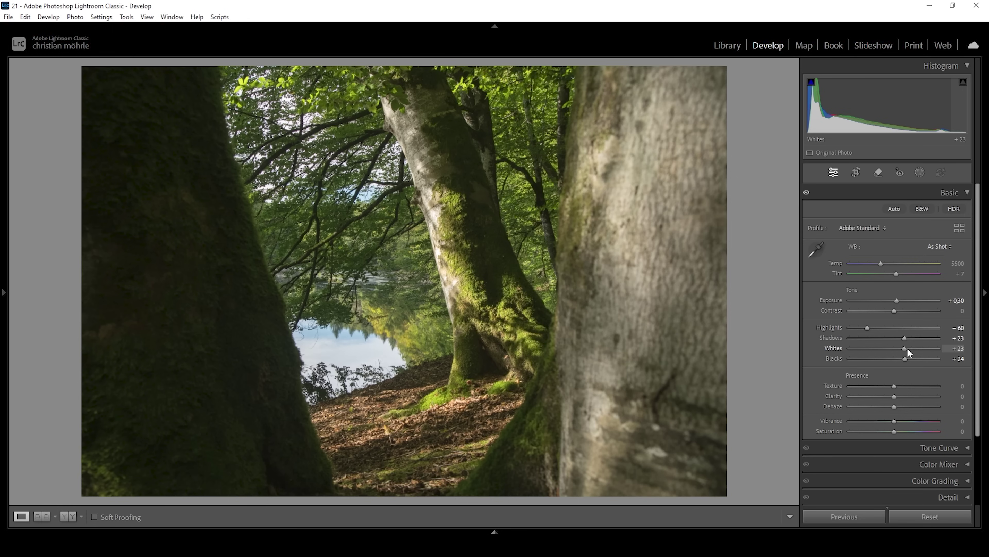
pyautogui.moveTo(908, 349); pyautogui.dragTo(910, 350)
pyautogui.moveTo(915, 353); pyautogui.dragTo(927, 355)
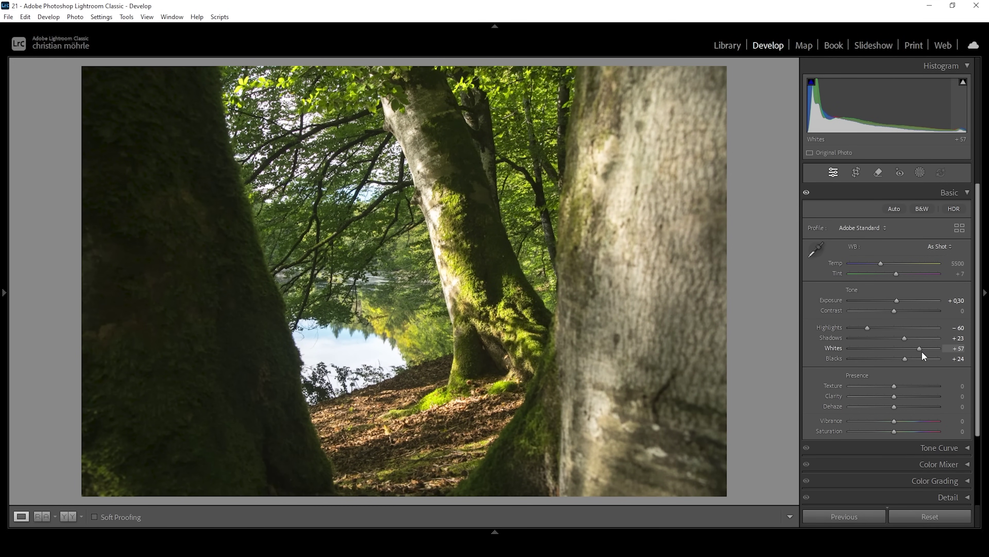
pyautogui.moveTo(921, 352); pyautogui.dragTo(911, 353)
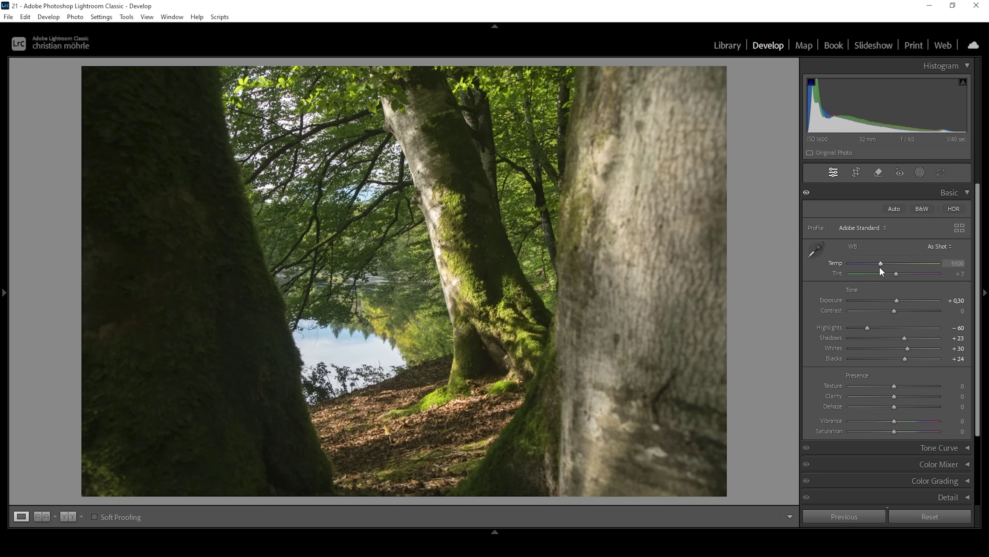
# Set Temp 5140, Texture +3, Clarity −10, Dehaze −6, Vibrance −7, and compare Before/After
pyautogui.moveTo(881, 263); pyautogui.dragTo(877, 262)
pyautogui.moveTo(897, 387); pyautogui.dragTo(895, 395)
pyautogui.moveTo(889, 398); pyautogui.dragTo(888, 397)
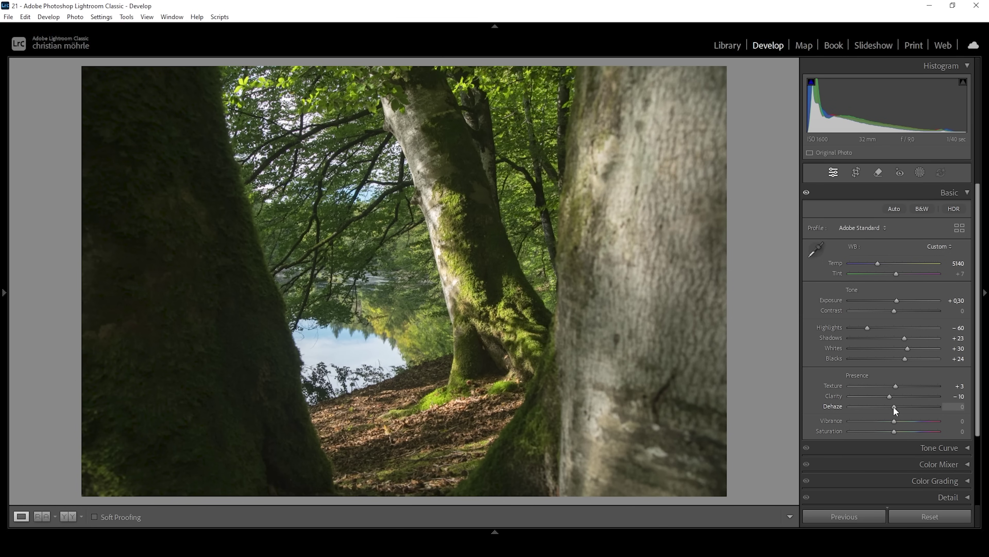
pyautogui.moveTo(894, 406); pyautogui.dragTo(891, 405)
pyautogui.moveTo(907, 421); pyautogui.dragTo(892, 421)
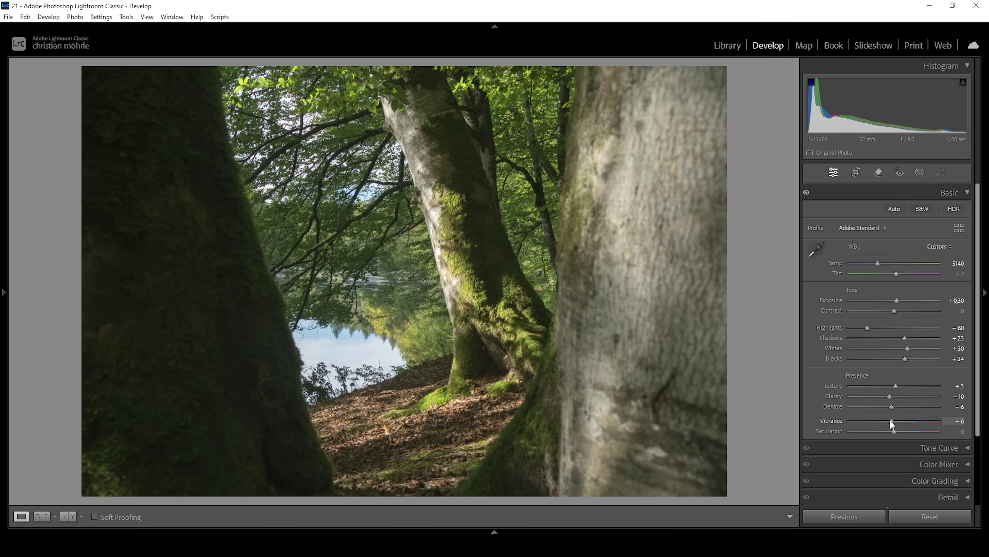
pyautogui.moveTo(891, 421); pyautogui.dragTo(890, 421)
pyautogui.click(71, 515)
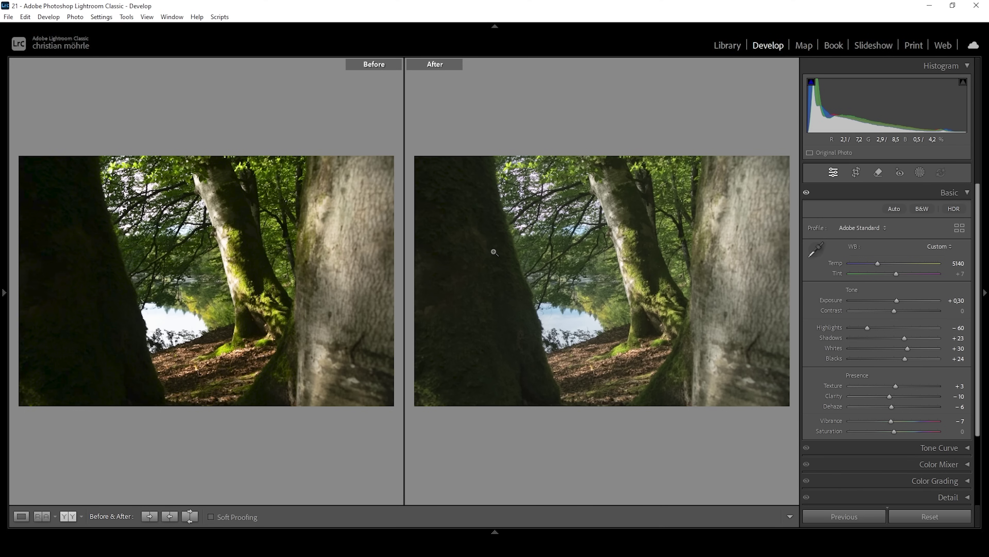
# Return to Loupe view and start a new Linear Gradient mask
pyautogui.click(28, 516)
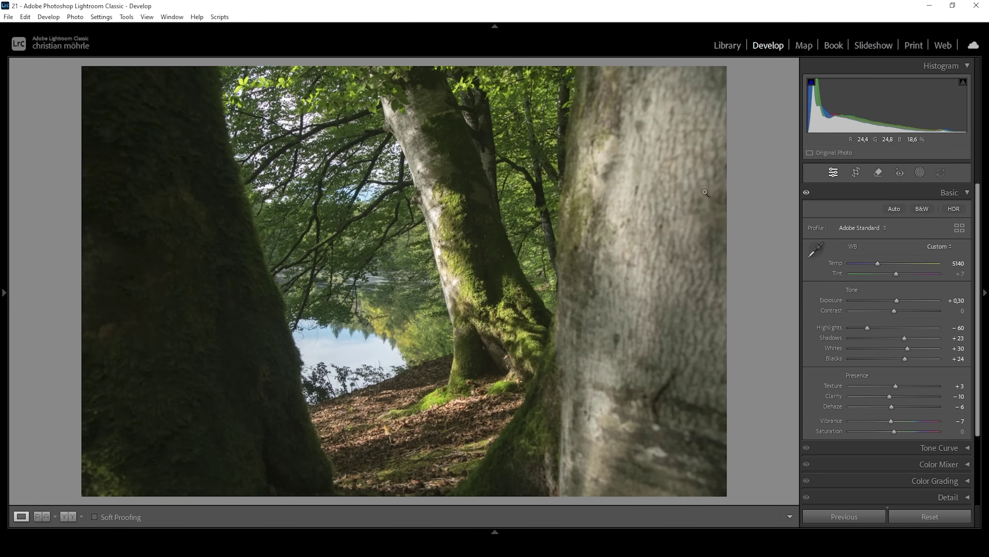
pyautogui.click(920, 173)
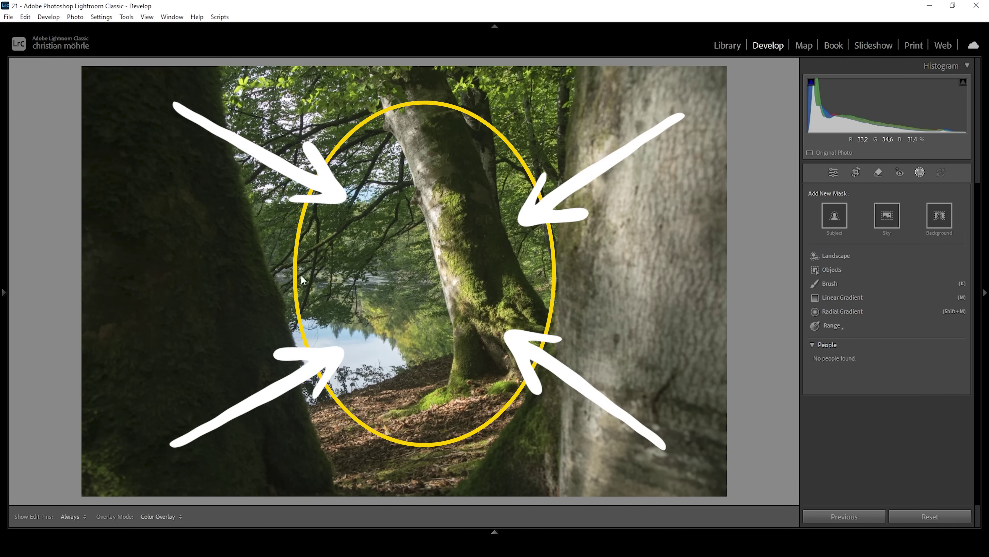
pyautogui.click(854, 297)
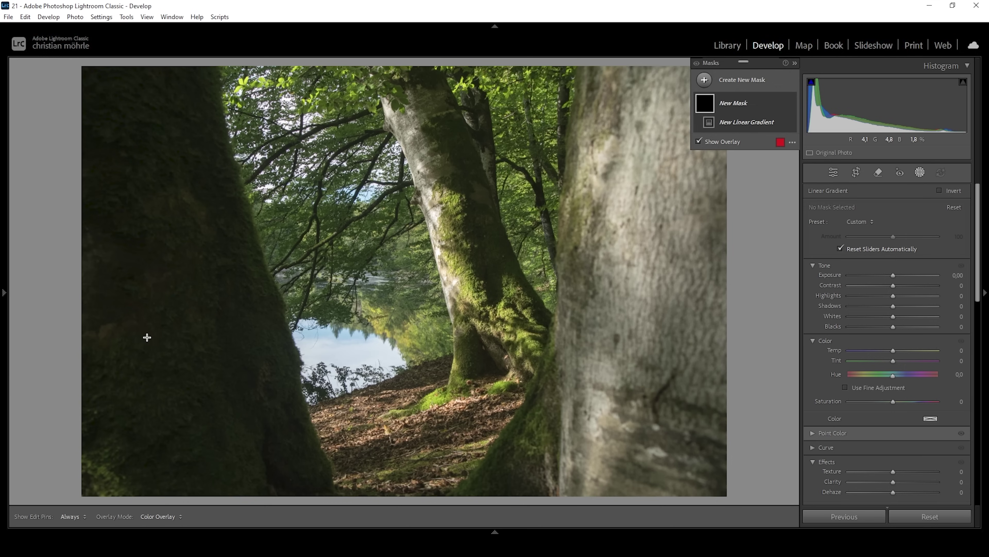
# Darken the left trunk with a linear gradient at Exposure −1.07 and Blacks +5
pyautogui.moveTo(150, 335); pyautogui.dragTo(217, 319)
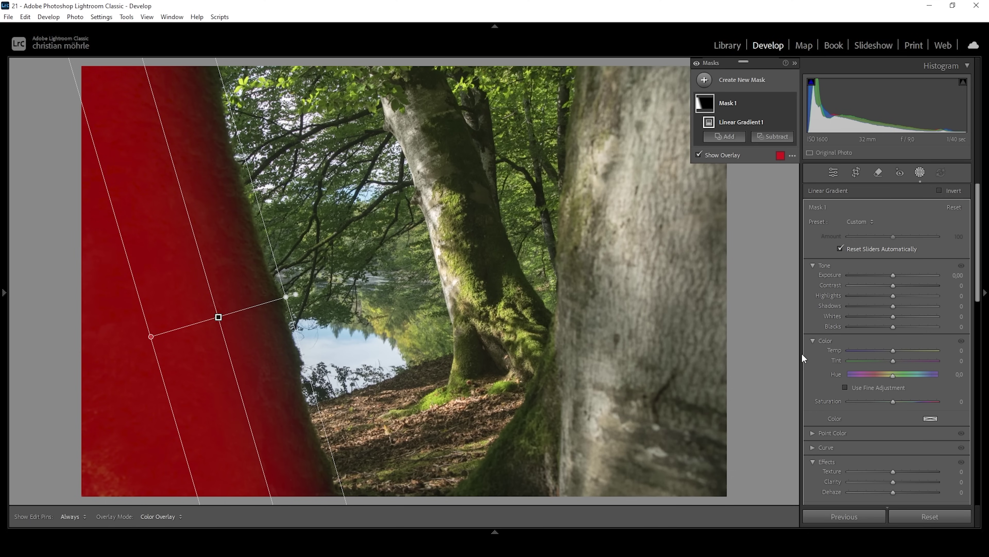
pyautogui.moveTo(892, 274); pyautogui.dragTo(879, 275)
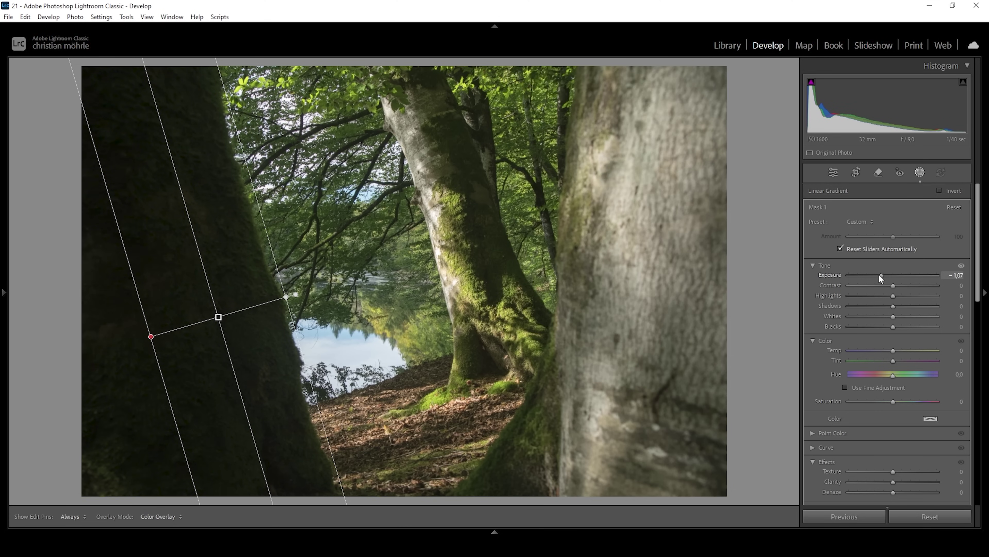
pyautogui.moveTo(878, 275); pyautogui.dragTo(877, 275)
pyautogui.moveTo(893, 327); pyautogui.dragTo(895, 326)
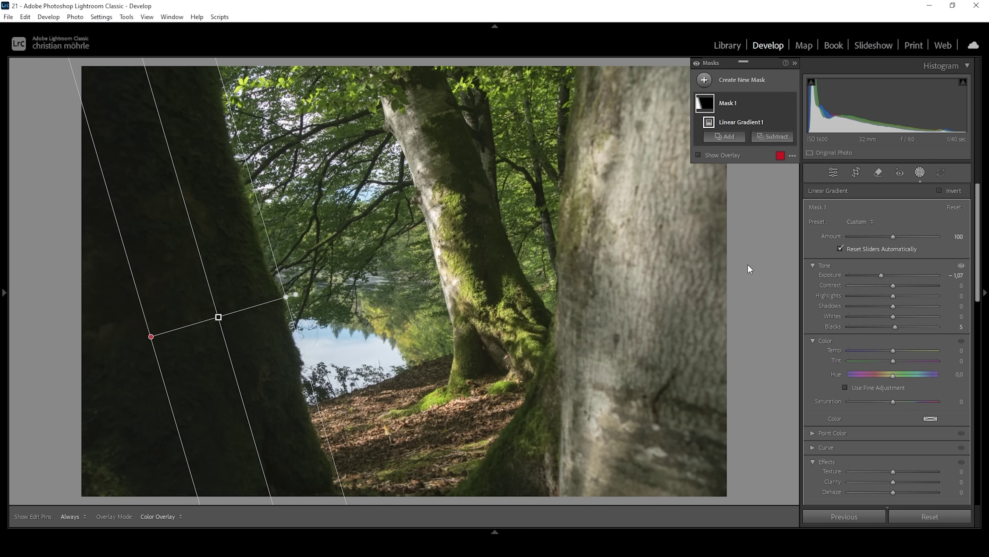
pyautogui.click(712, 80)
pyautogui.click(758, 202)
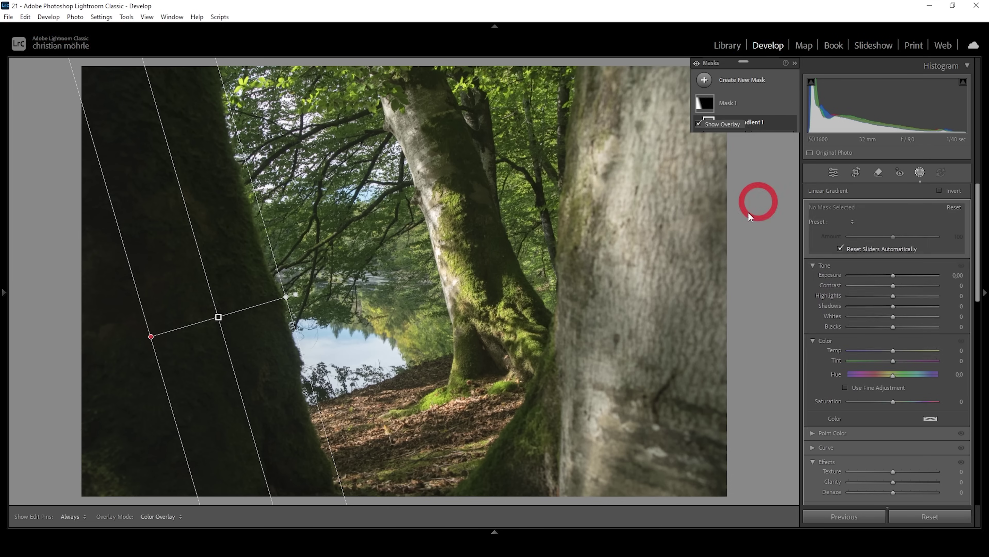
# Draw a second linear gradient over the right trunk with Exposure −1.53
pyautogui.moveTo(670, 320); pyautogui.dragTo(540, 305)
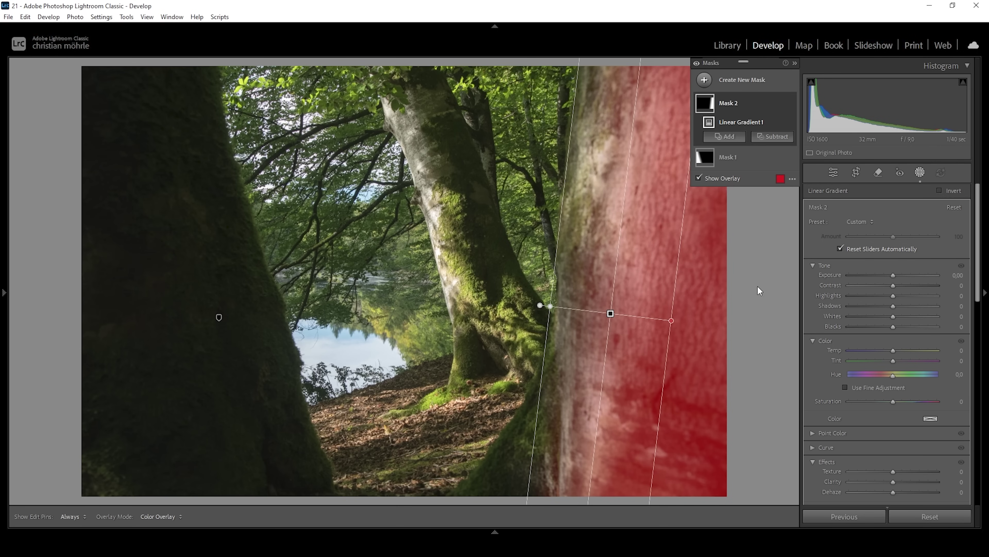
pyautogui.moveTo(894, 275); pyautogui.dragTo(882, 274)
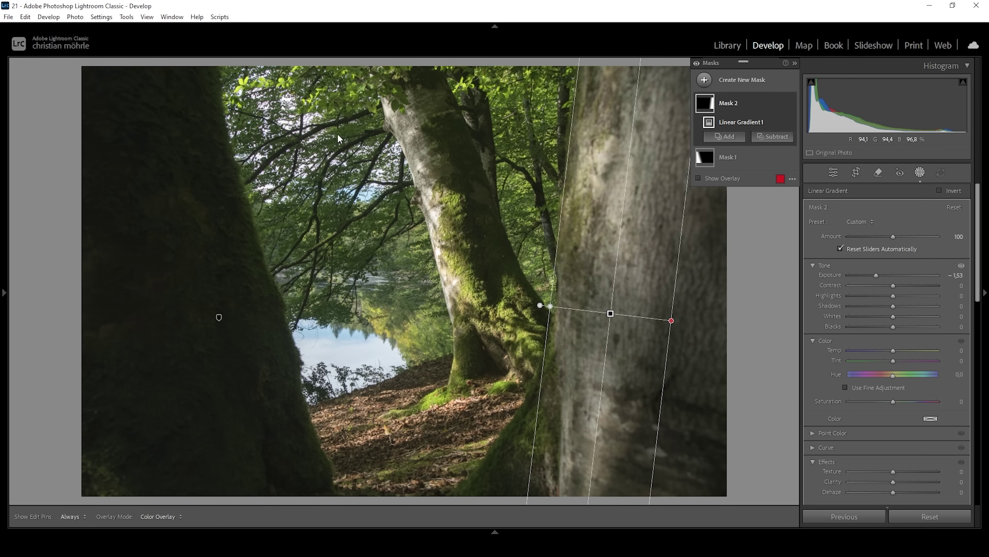
pyautogui.click(701, 79)
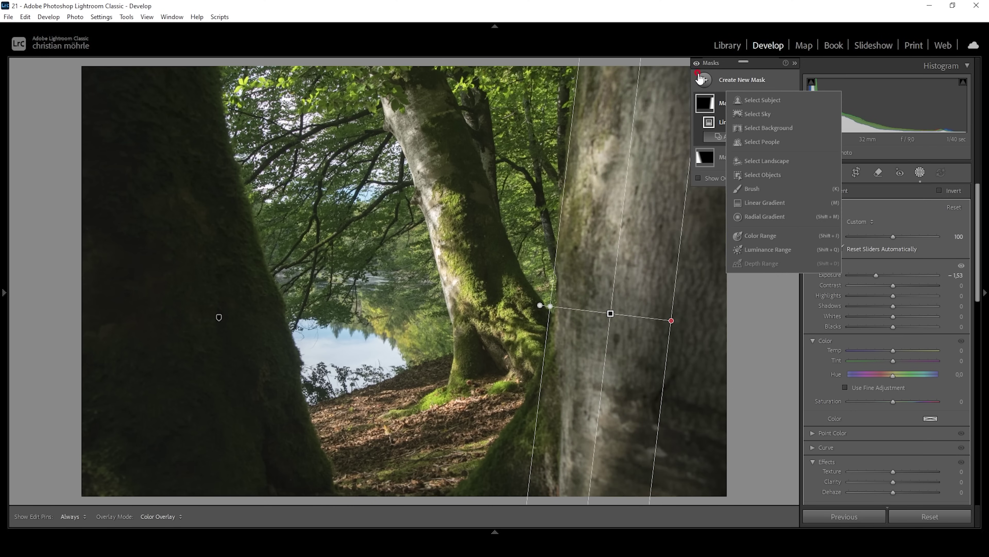
# Draw and shape a radial gradient mask over the upper-left canopy background
pyautogui.click(751, 217)
pyautogui.moveTo(286, 168); pyautogui.dragTo(436, 417)
pyautogui.moveTo(288, 425); pyautogui.dragTo(352, 418)
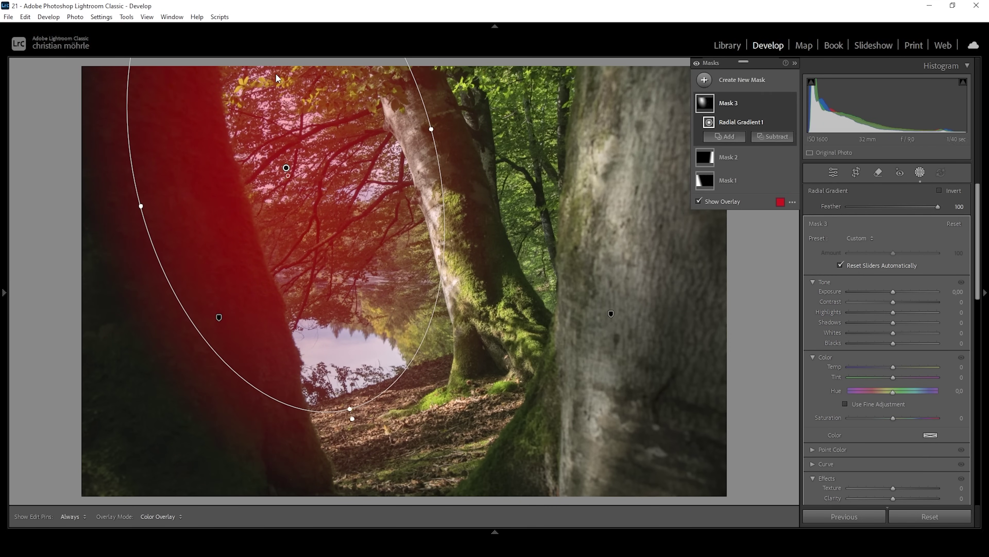
pyautogui.moveTo(286, 168); pyautogui.dragTo(300, 98)
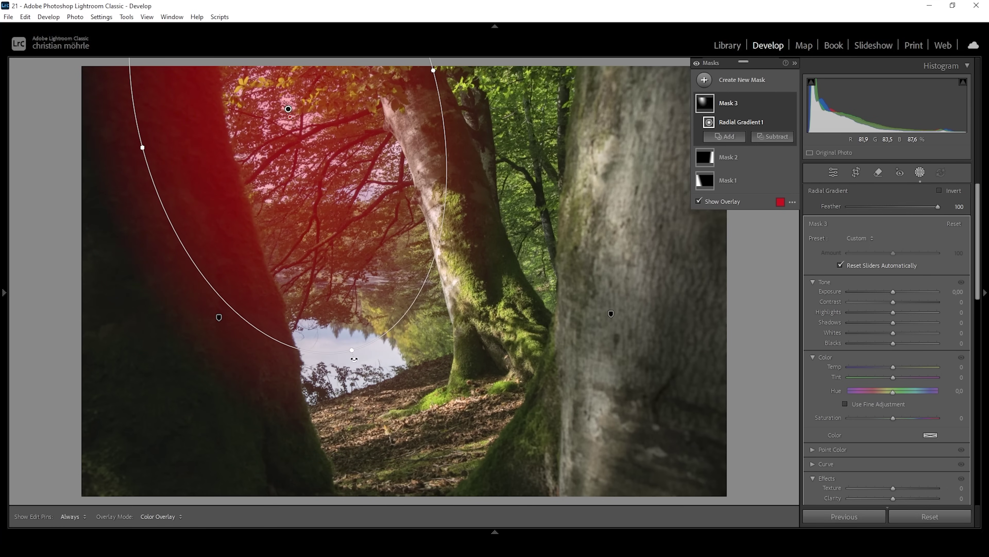
pyautogui.moveTo(354, 364)
pyautogui.mouseDown()
pyautogui.moveTo(358, 352)
pyautogui.moveTo(390, 419)
pyautogui.mouseUp()
pyautogui.moveTo(333, 210); pyautogui.dragTo(337, 240)
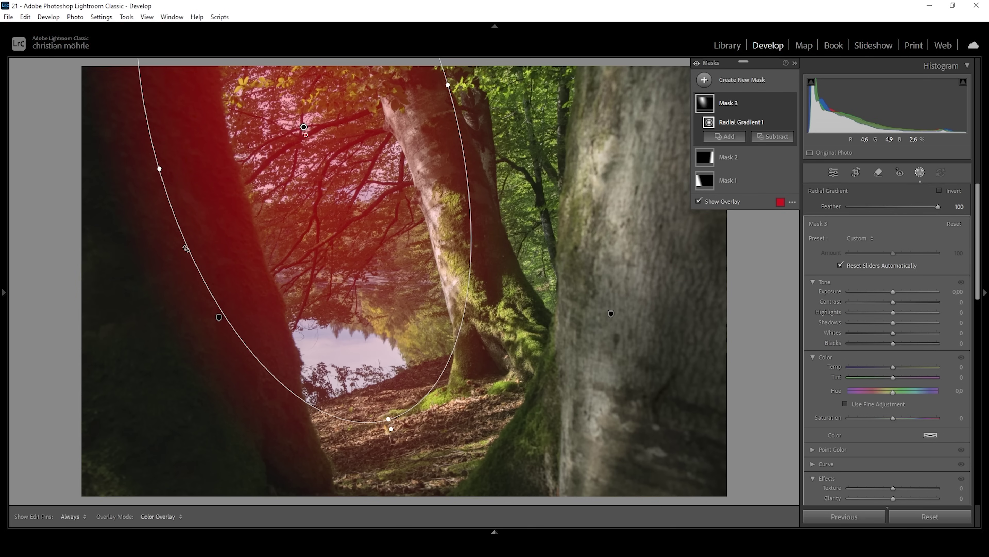
# Subtract the left tree trunk from the radial mask using Select Objects in Rectangle mode
pyautogui.click(773, 137)
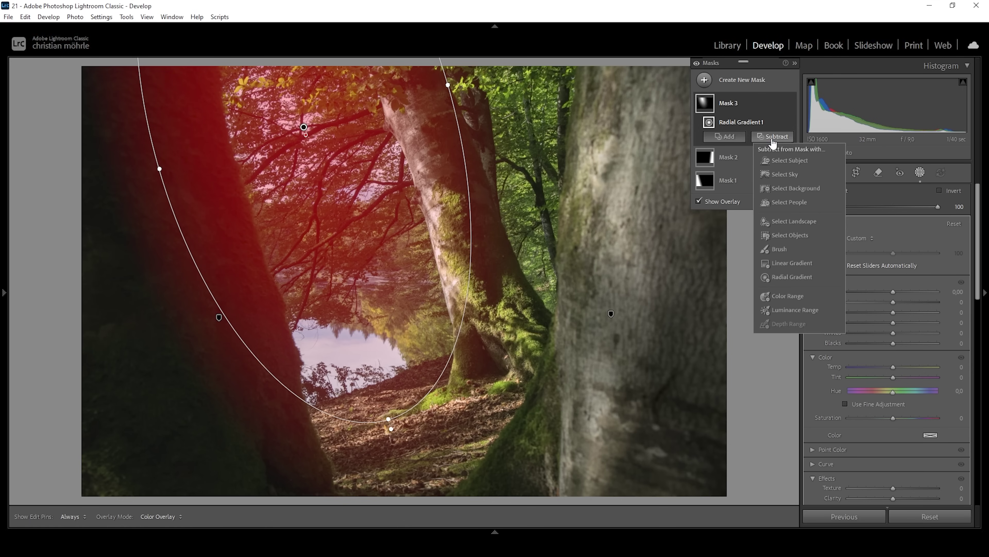
pyautogui.click(790, 235)
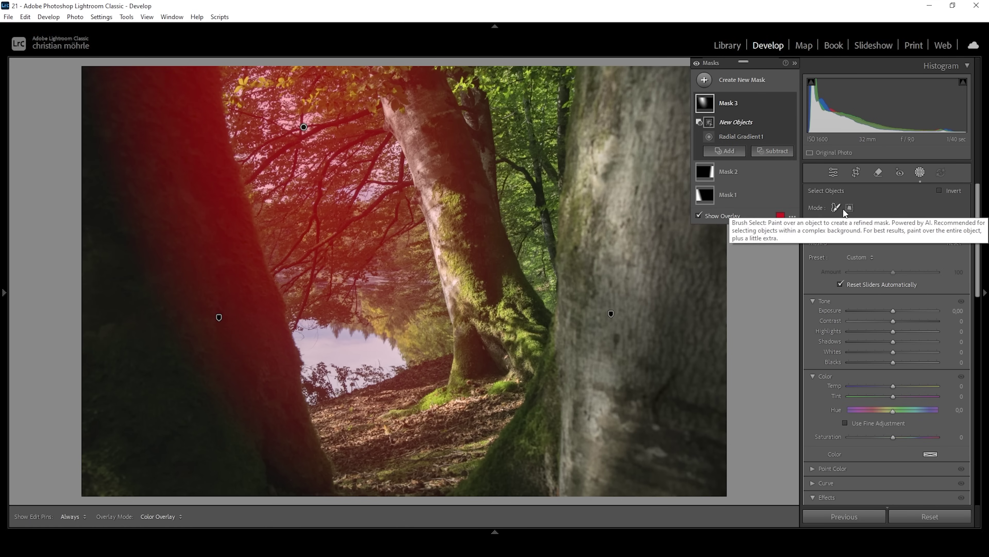
pyautogui.click(849, 208)
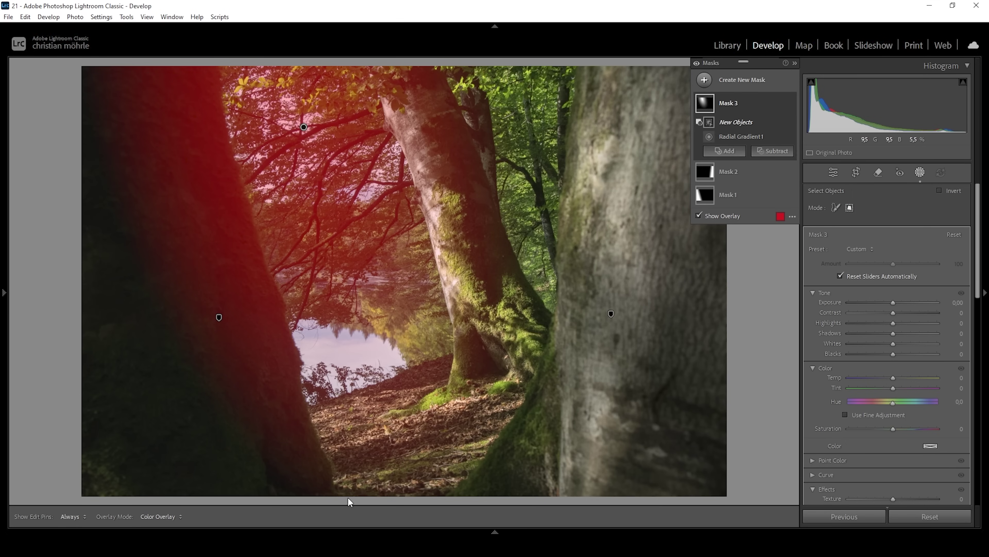
pyautogui.moveTo(338, 494); pyautogui.dragTo(79, 67)
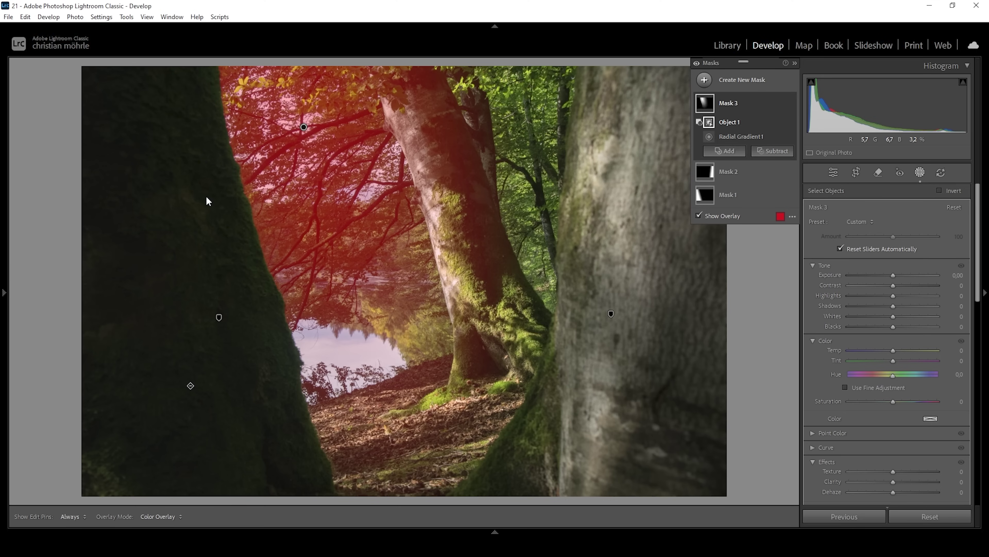
# Select Radial Gradient 1 and move, enlarge and narrow its ellipse
pyautogui.click(749, 135)
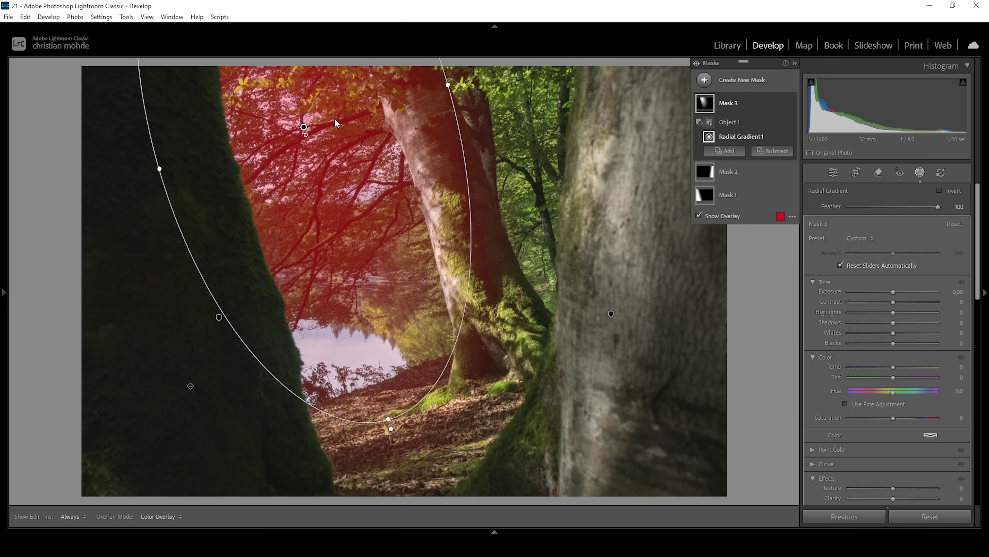
pyautogui.moveTo(302, 117); pyautogui.dragTo(281, 83)
pyautogui.moveTo(364, 373); pyautogui.dragTo(369, 388)
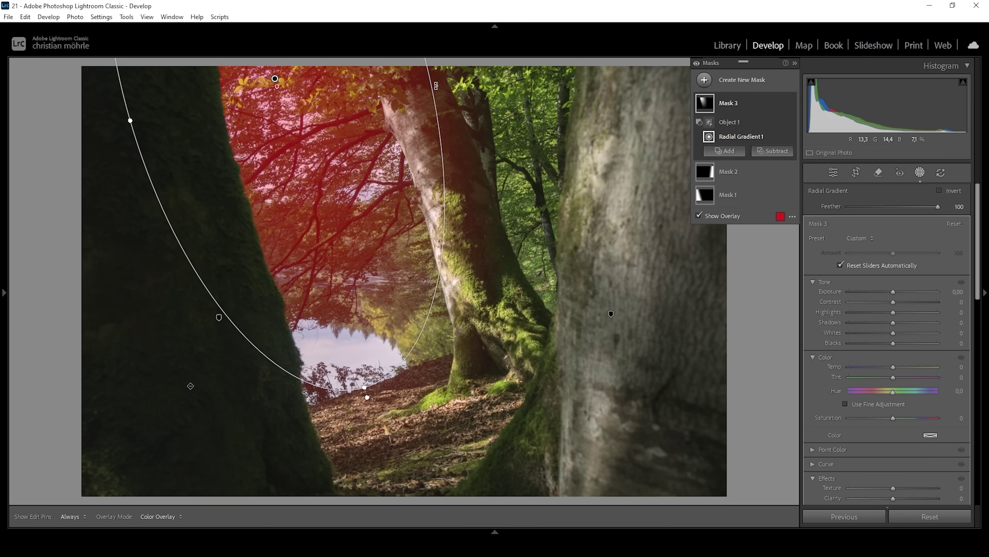
pyautogui.moveTo(122, 127); pyautogui.dragTo(146, 114)
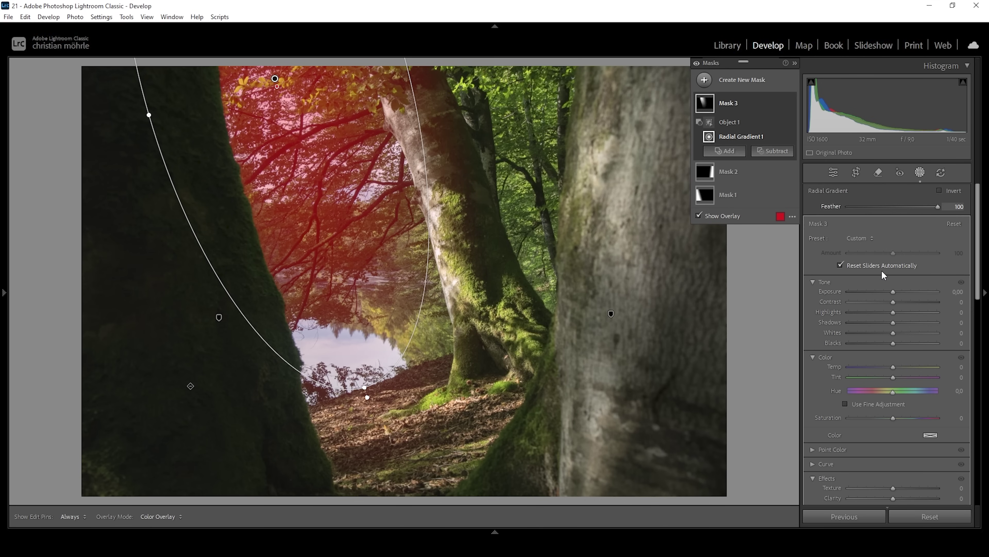
# Set the mask's Exposure to +1.10, Blacks to +40 and Dehaze to −12
pyautogui.moveTo(894, 291); pyautogui.dragTo(904, 295)
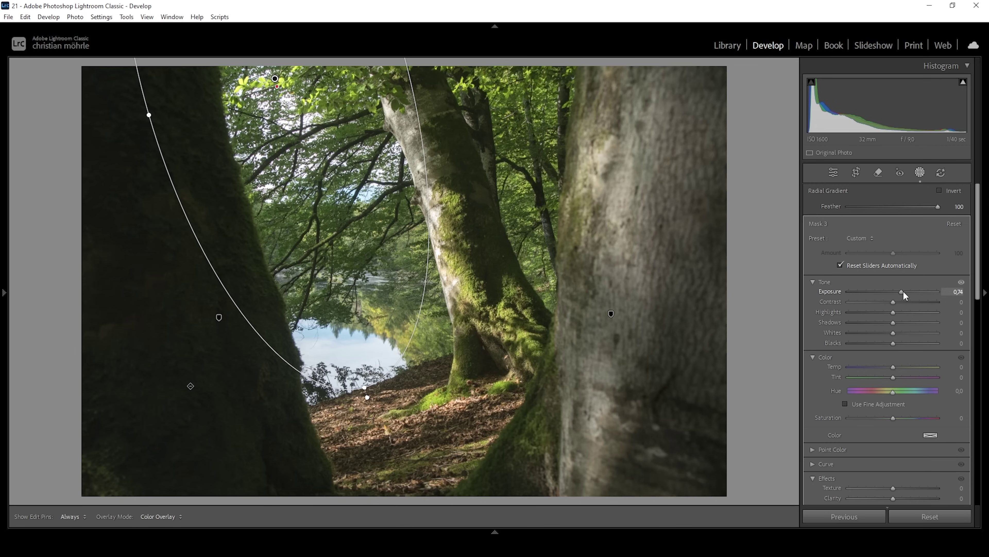
pyautogui.moveTo(903, 295); pyautogui.dragTo(906, 298)
pyautogui.moveTo(906, 294); pyautogui.dragTo(907, 295)
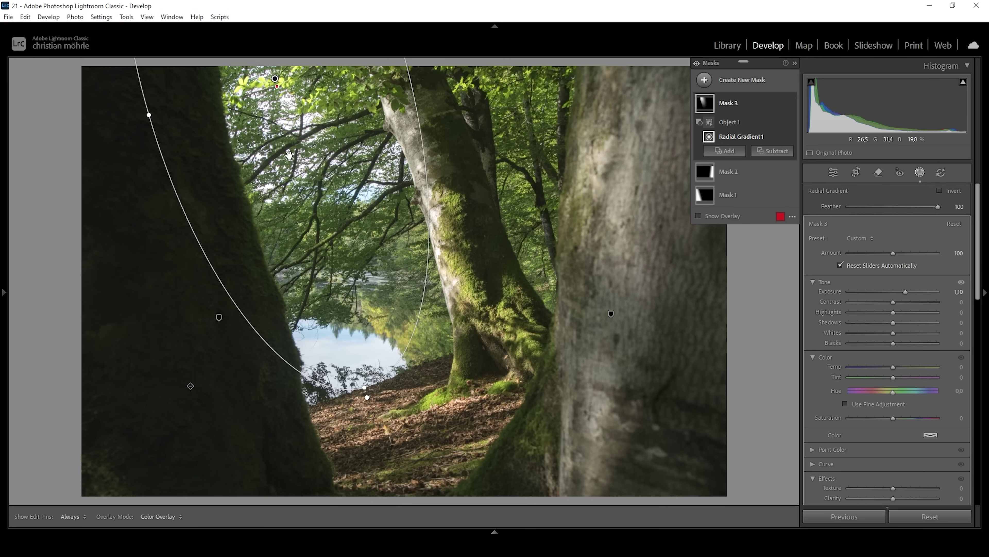
pyautogui.moveTo(893, 343); pyautogui.dragTo(901, 342)
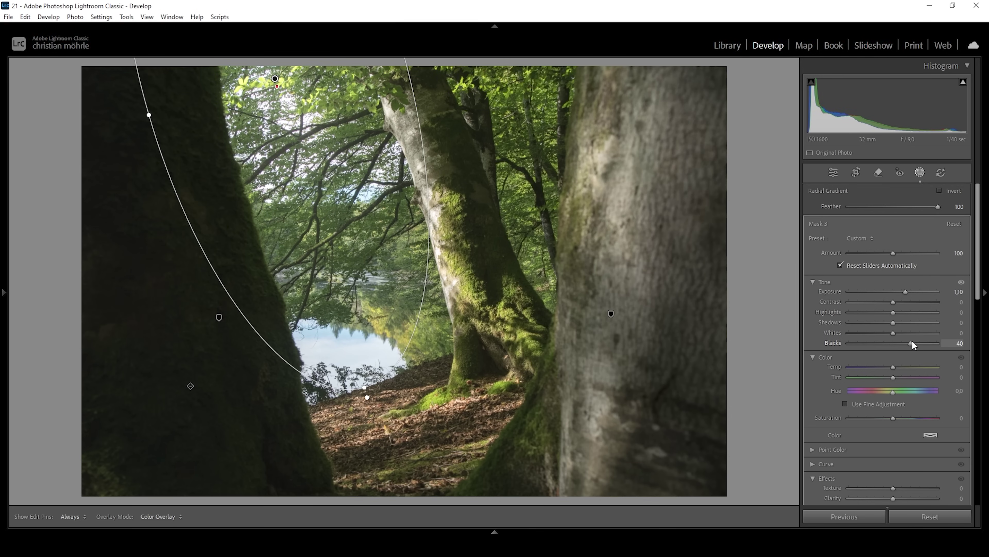
pyautogui.moveTo(912, 342); pyautogui.dragTo(911, 341)
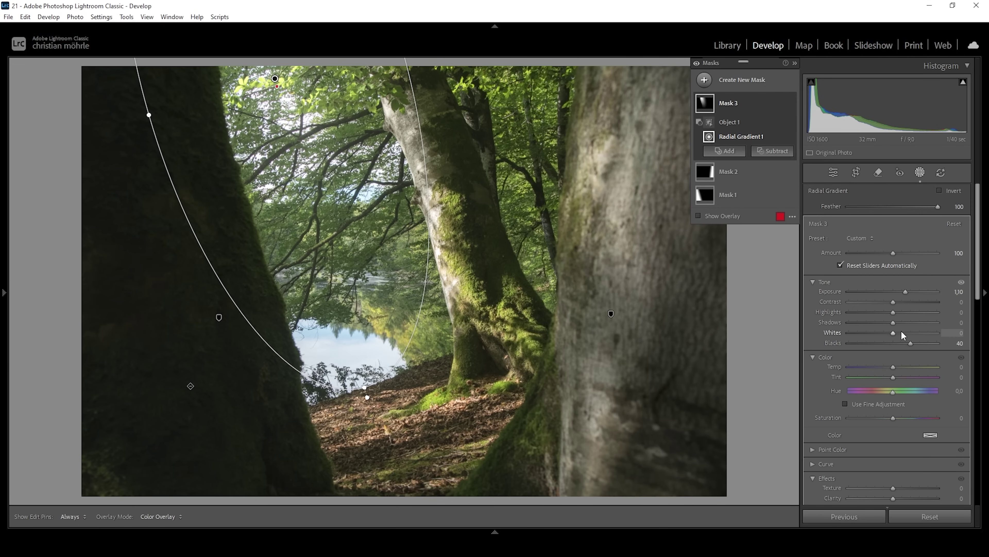
pyautogui.scroll(-5, 904, 363)
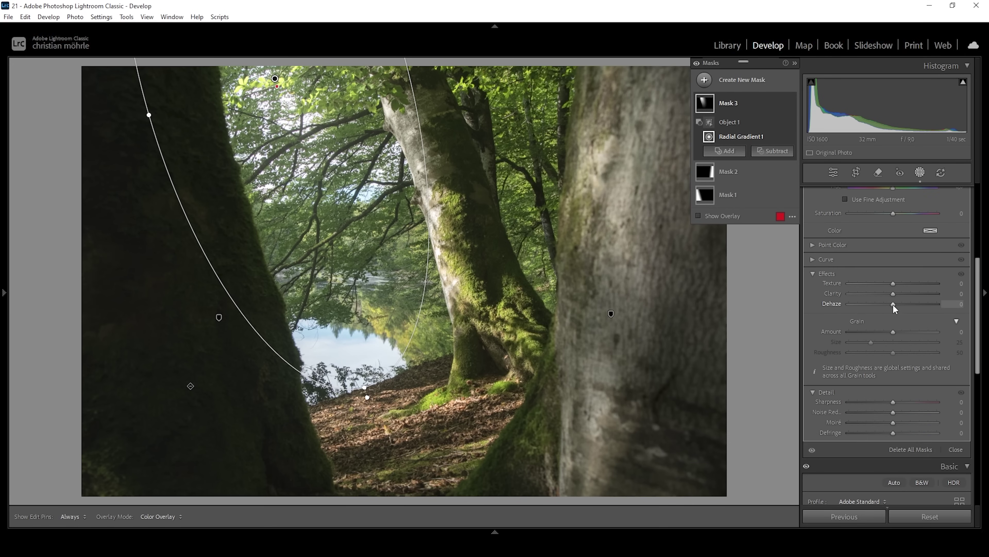
pyautogui.moveTo(893, 304); pyautogui.dragTo(894, 308)
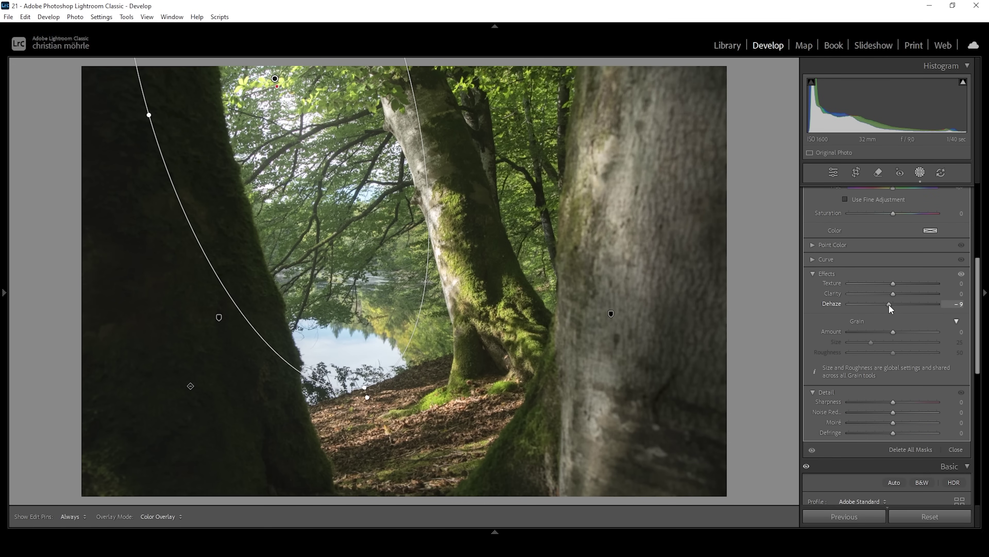
pyautogui.moveTo(889, 304); pyautogui.dragTo(887, 303)
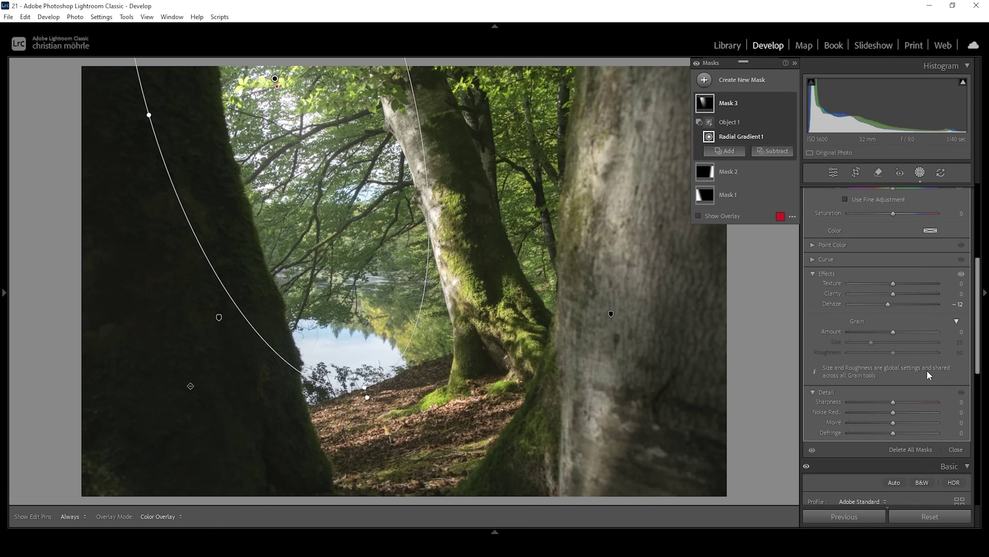
pyautogui.scroll(5, 926, 370)
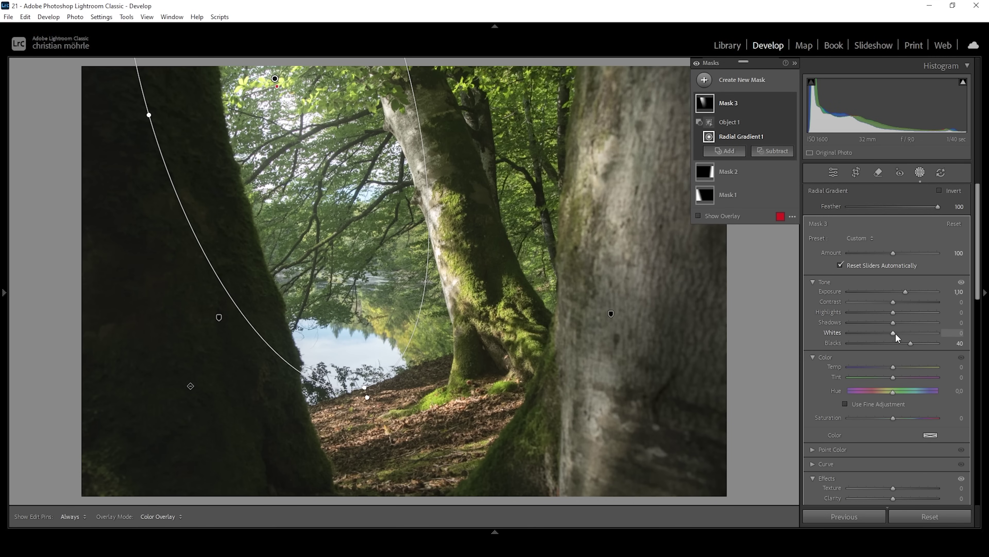
# Set the mask's Whites to +13, Temp to −7 and Saturation to +50
pyautogui.moveTo(894, 332); pyautogui.dragTo(895, 332)
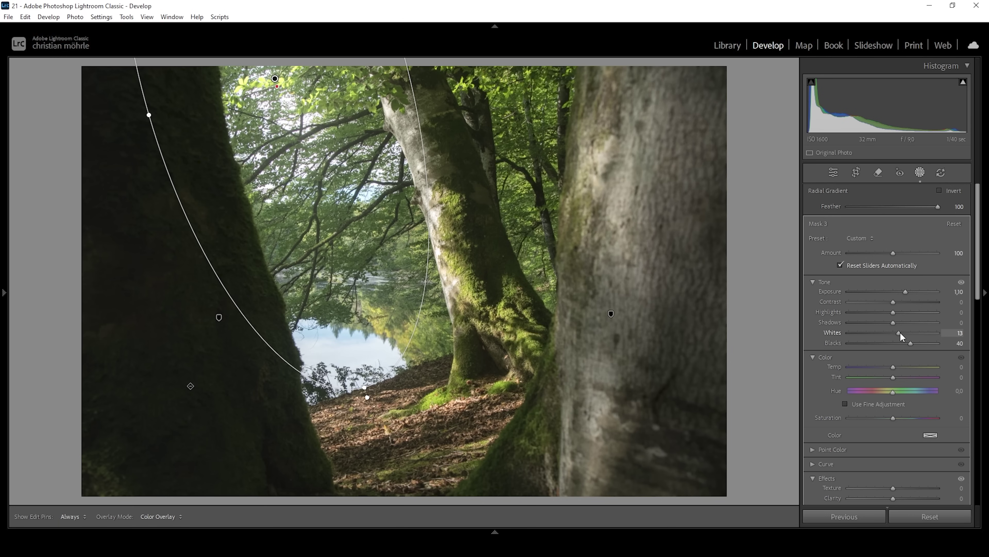
pyautogui.moveTo(899, 332); pyautogui.dragTo(900, 329)
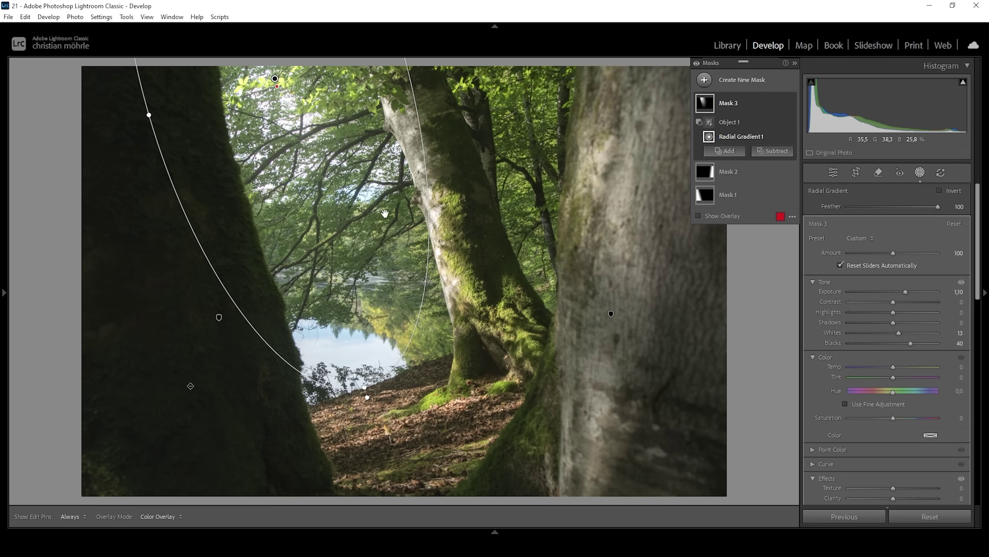
pyautogui.moveTo(892, 368); pyautogui.dragTo(889, 367)
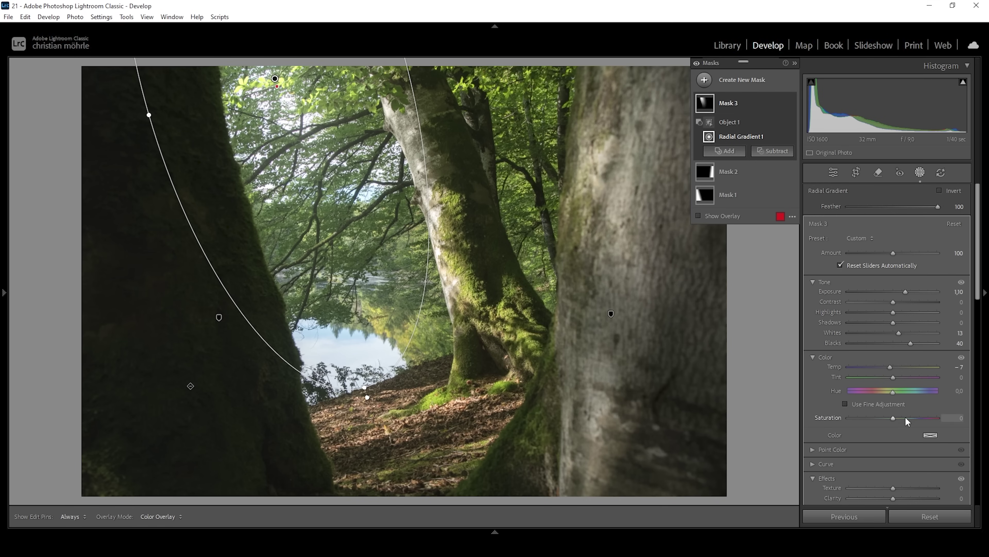
pyautogui.moveTo(894, 416); pyautogui.dragTo(894, 417)
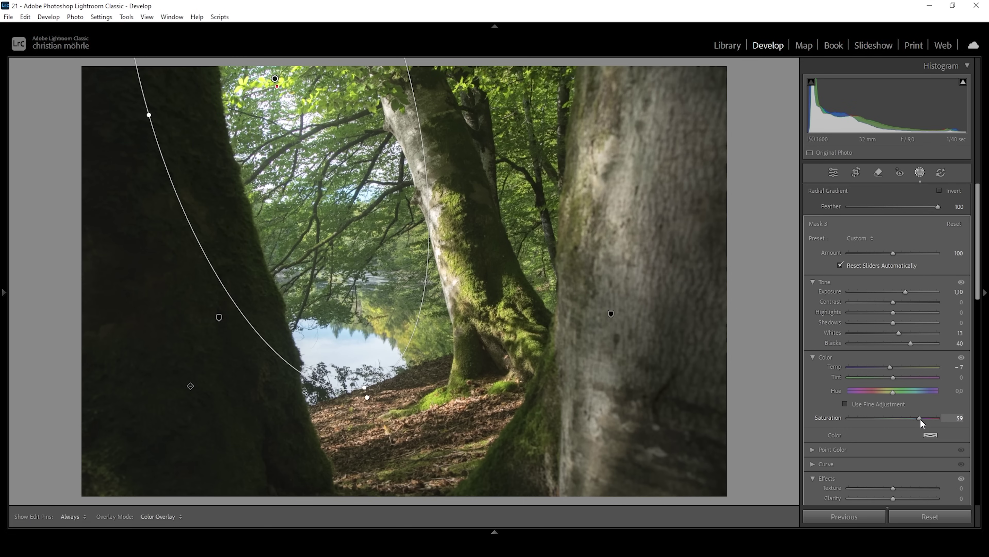
pyautogui.moveTo(919, 419); pyautogui.dragTo(916, 418)
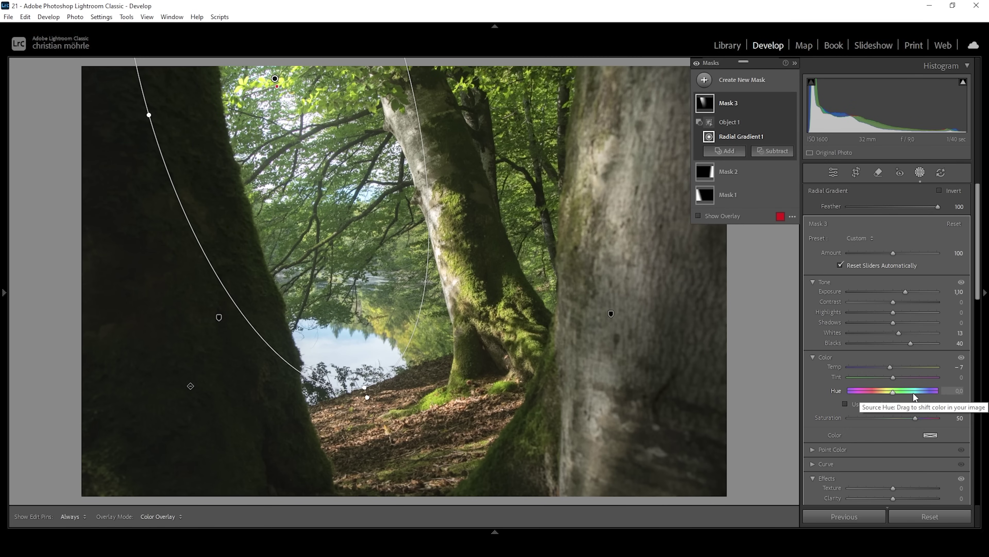
pyautogui.click(706, 82)
# Add a radial gradient over the upper-left canopy and subtract the left tree trunk from it
pyautogui.click(759, 216)
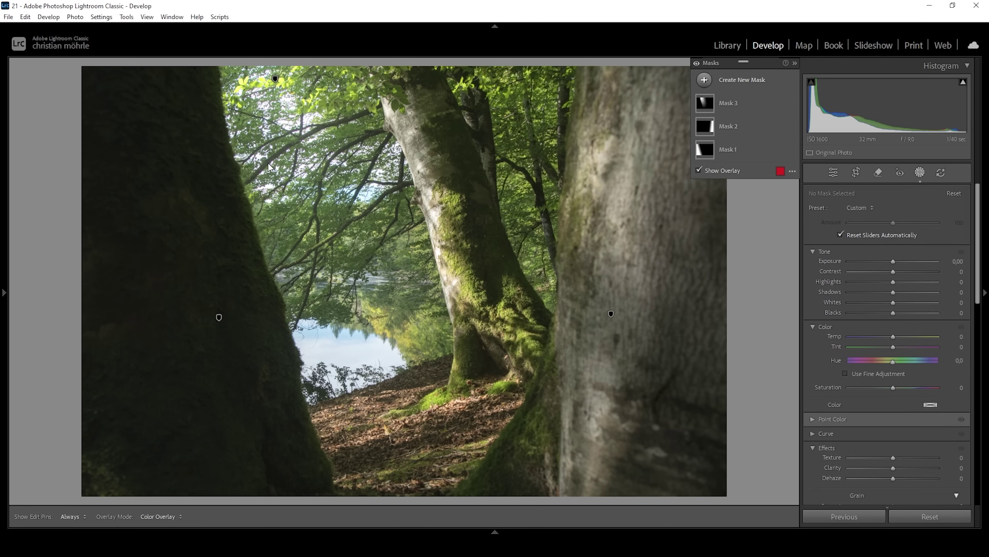
pyautogui.moveTo(268, 159); pyautogui.dragTo(370, 219)
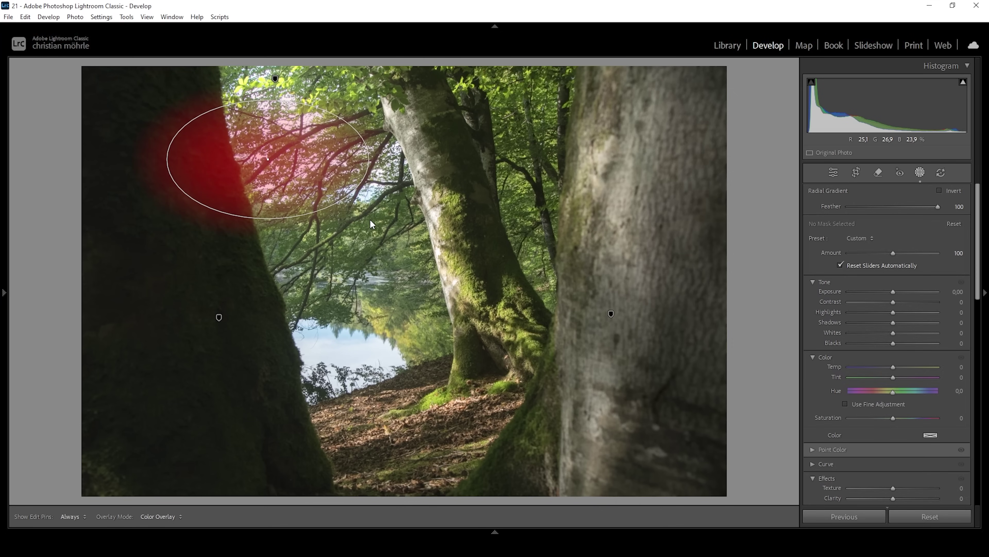
pyautogui.moveTo(292, 163); pyautogui.dragTo(260, 117)
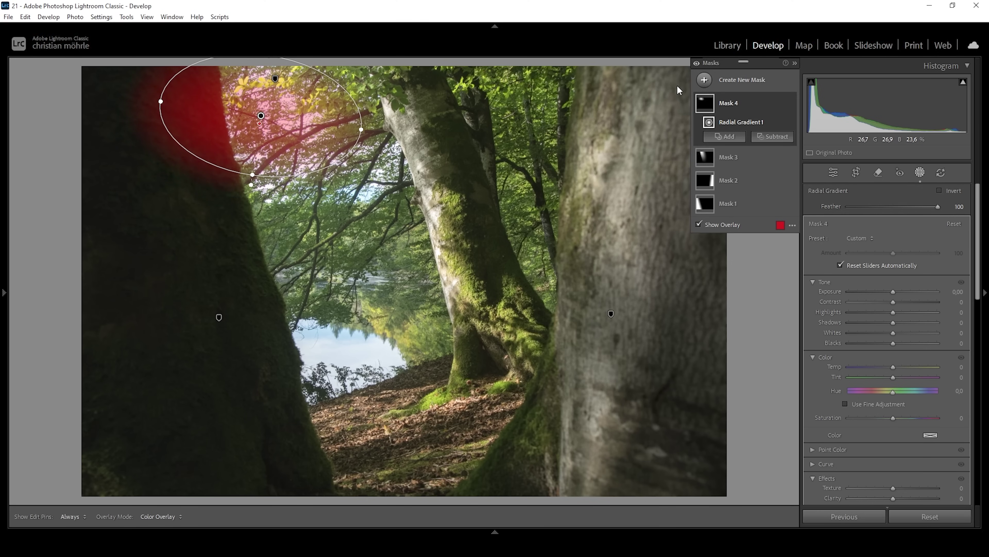
pyautogui.click(773, 136)
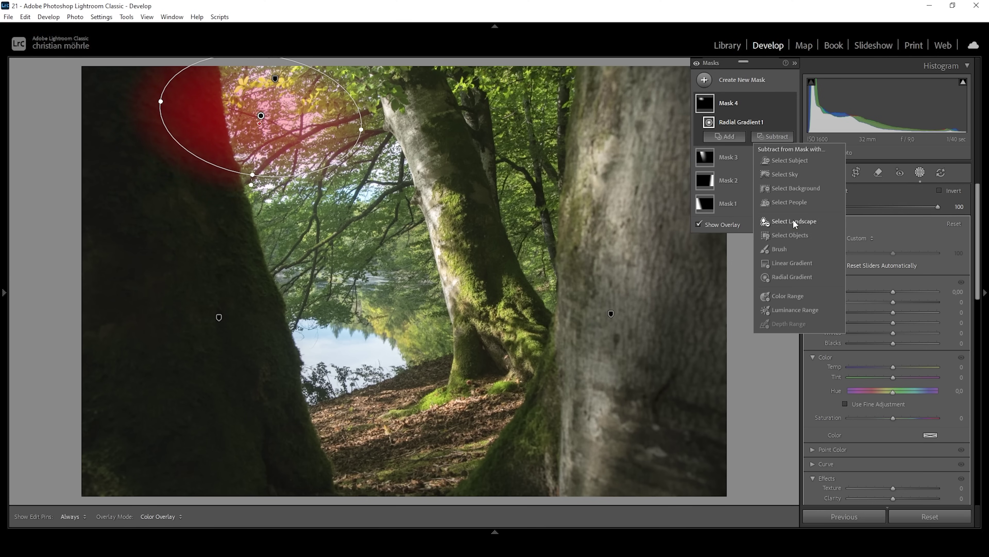
pyautogui.click(791, 235)
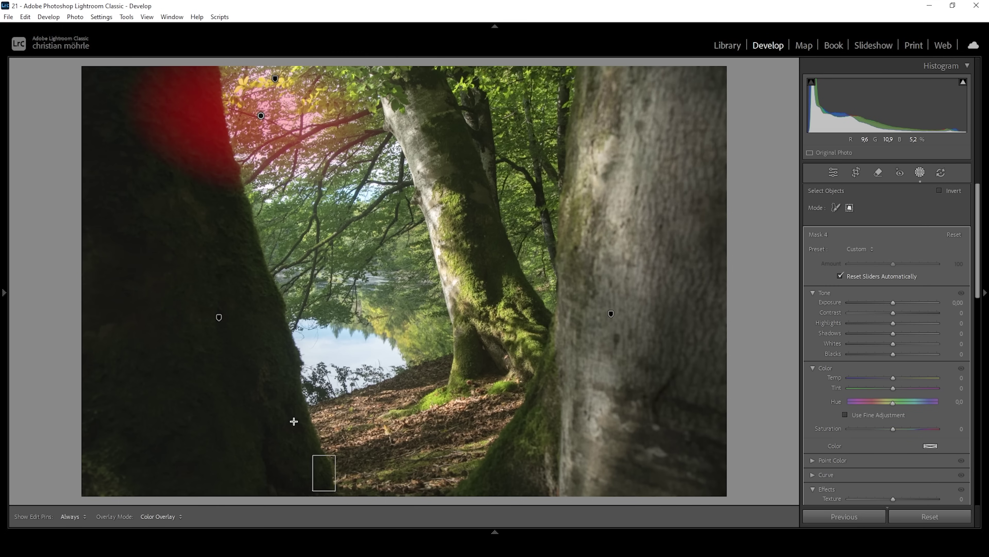
pyautogui.moveTo(294, 421); pyautogui.dragTo(82, 68)
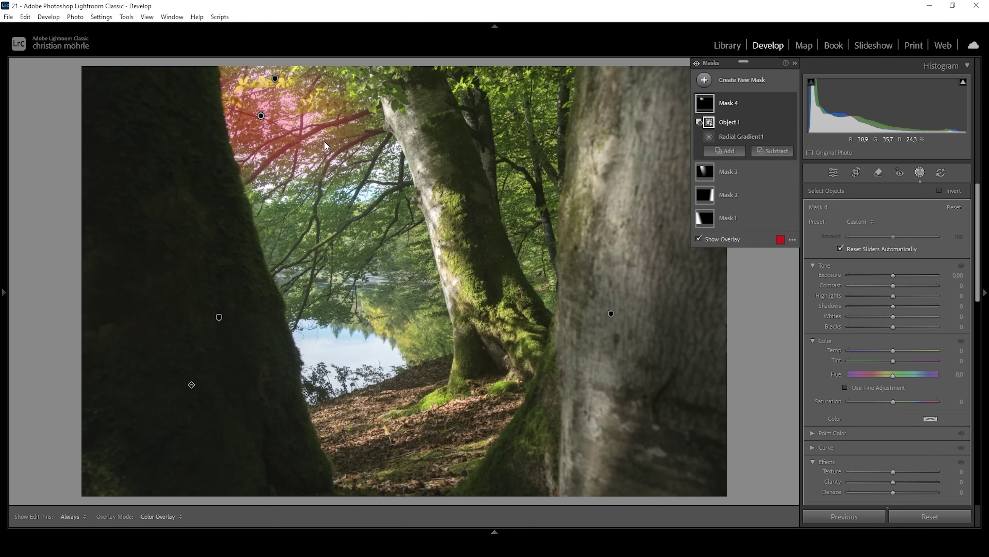
# Set Mask 4 to Exposure 0,37 and Blacks 62, then move the ellipse down-left and resize it
pyautogui.moveTo(893, 275)
pyautogui.mouseDown()
pyautogui.moveTo(906, 276)
pyautogui.moveTo(897, 276)
pyautogui.mouseUp()
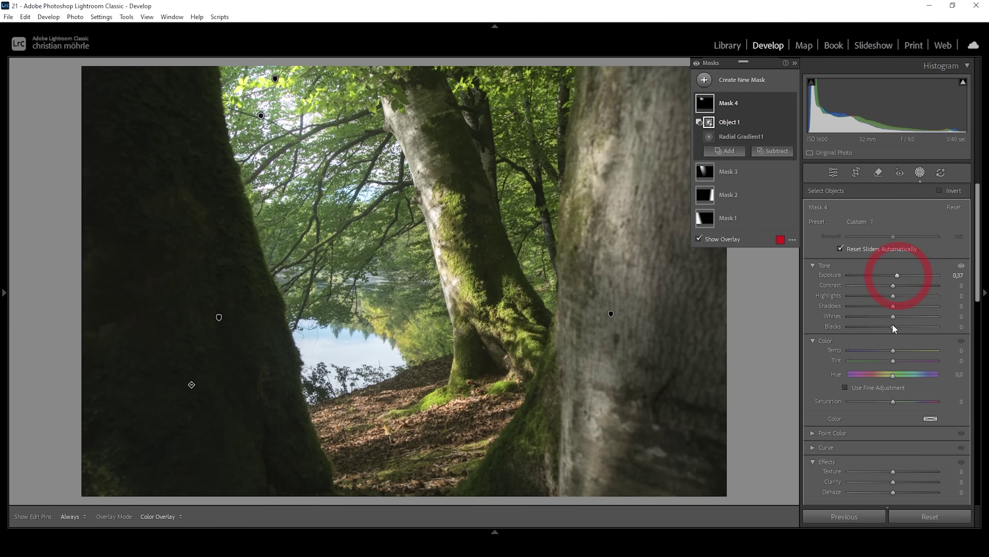
pyautogui.moveTo(893, 327); pyautogui.dragTo(920, 327)
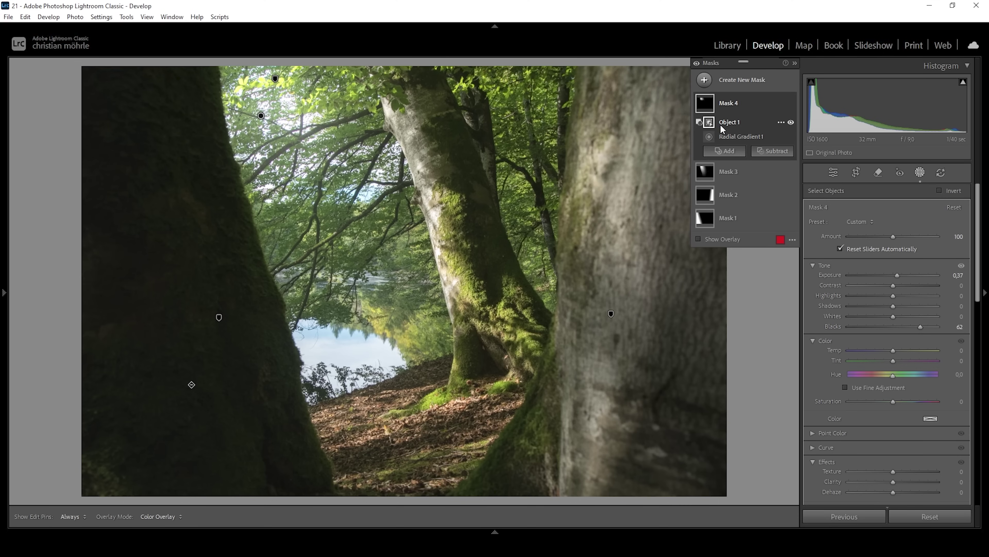
pyautogui.click(735, 136)
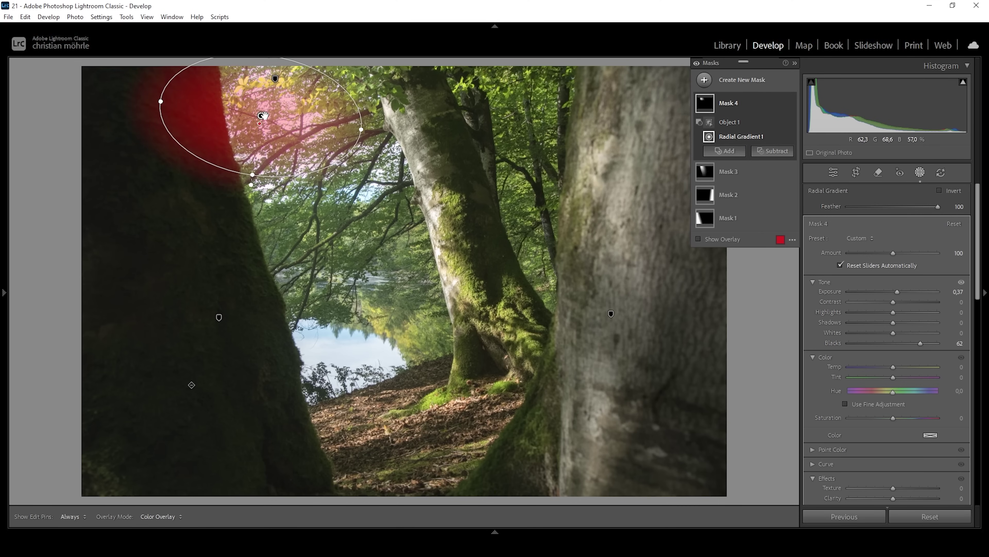
pyautogui.moveTo(261, 115); pyautogui.dragTo(221, 150)
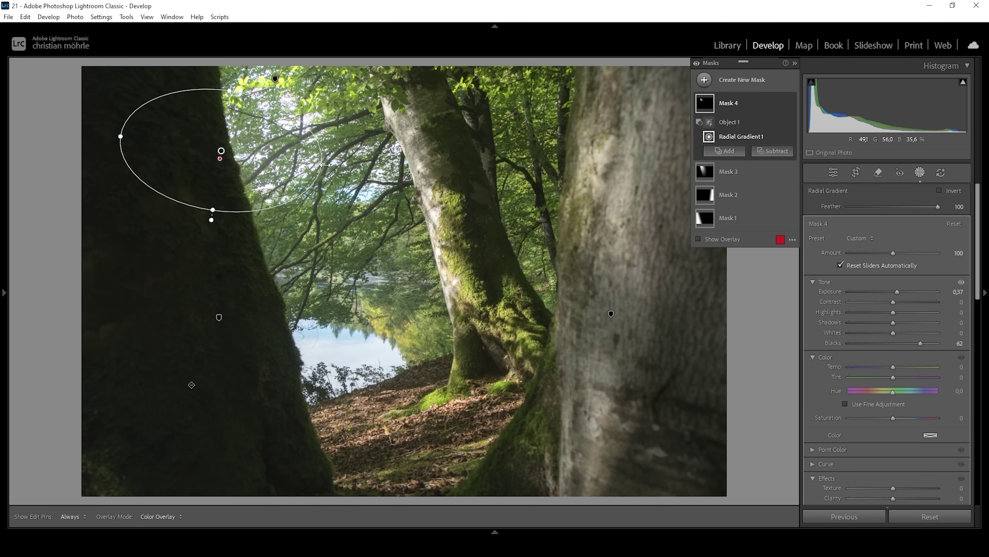
pyautogui.moveTo(325, 172)
pyautogui.mouseDown()
pyautogui.moveTo(332, 164)
pyautogui.moveTo(305, 162)
pyautogui.moveTo(327, 159)
pyautogui.moveTo(308, 171)
pyautogui.mouseUp()
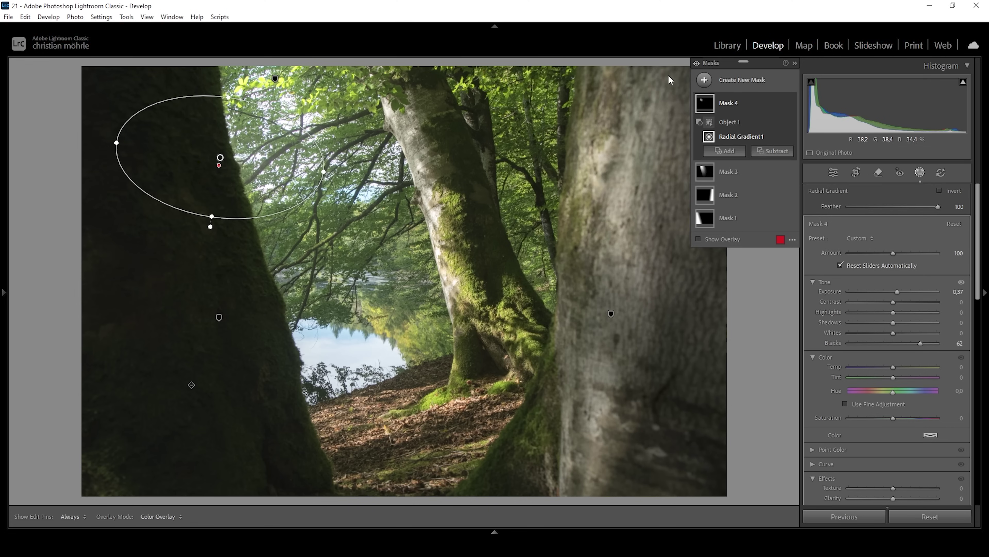
pyautogui.click(705, 81)
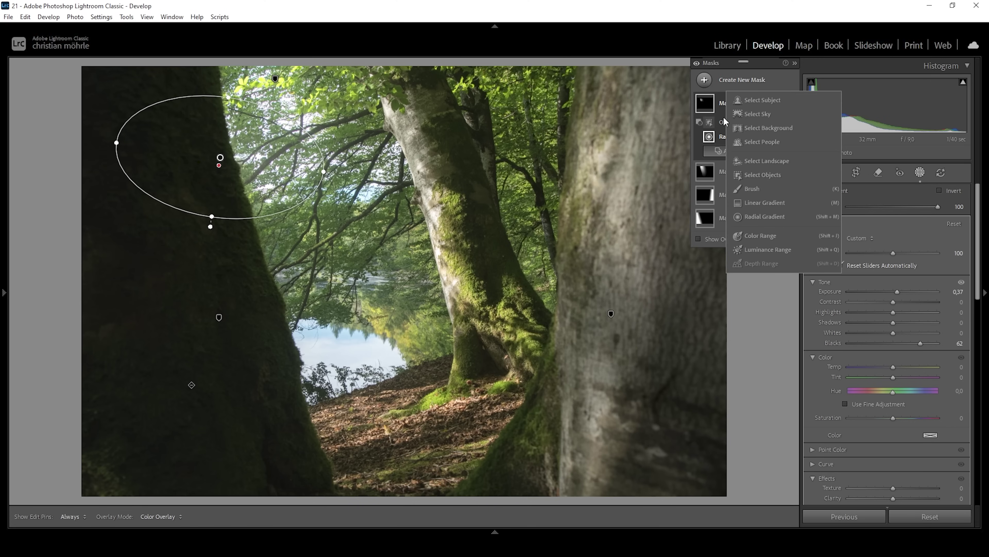
# Sample the photo for a Luminance Range mask and narrow it to 2/12–32/38 to select the dark trunks
pyautogui.click(757, 249)
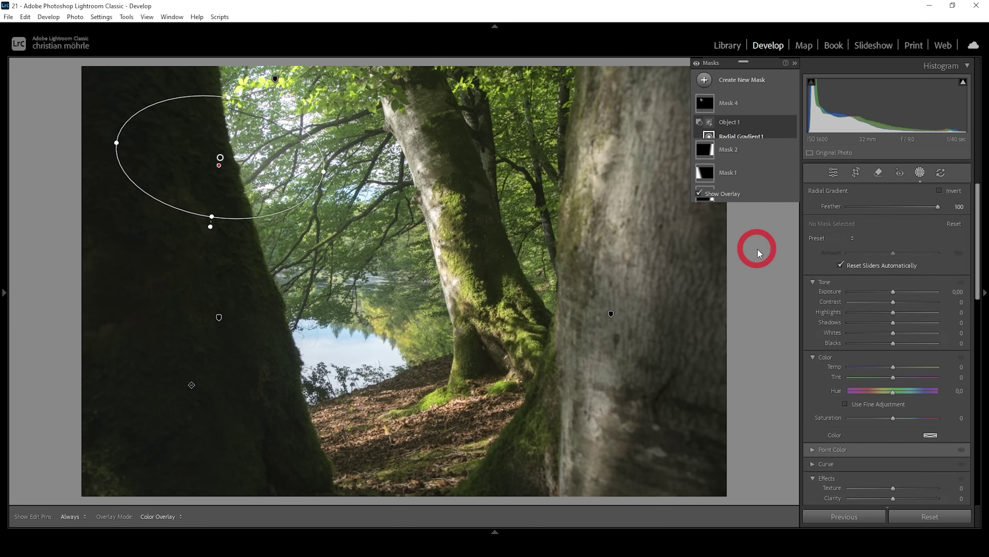
pyautogui.click(320, 126)
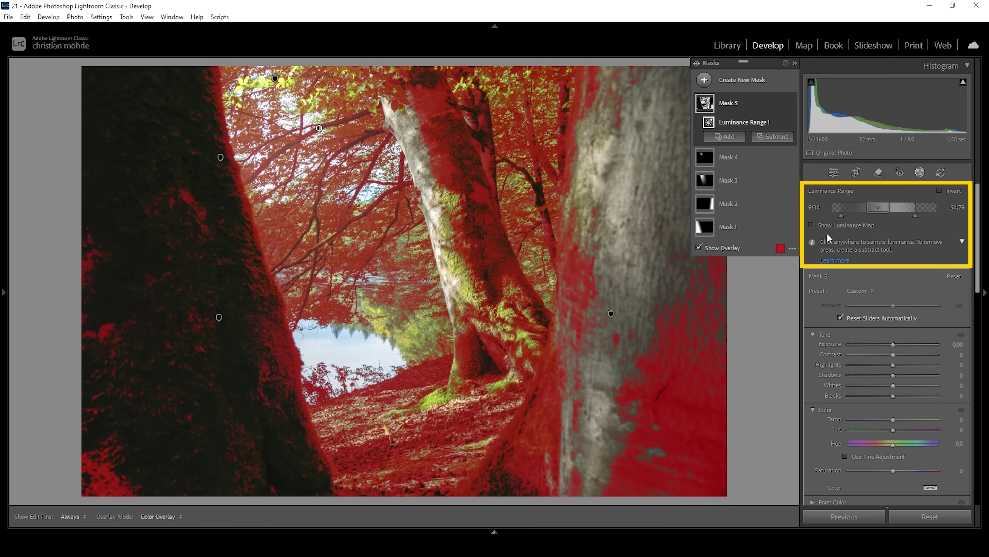
pyautogui.moveTo(841, 216); pyautogui.dragTo(836, 214)
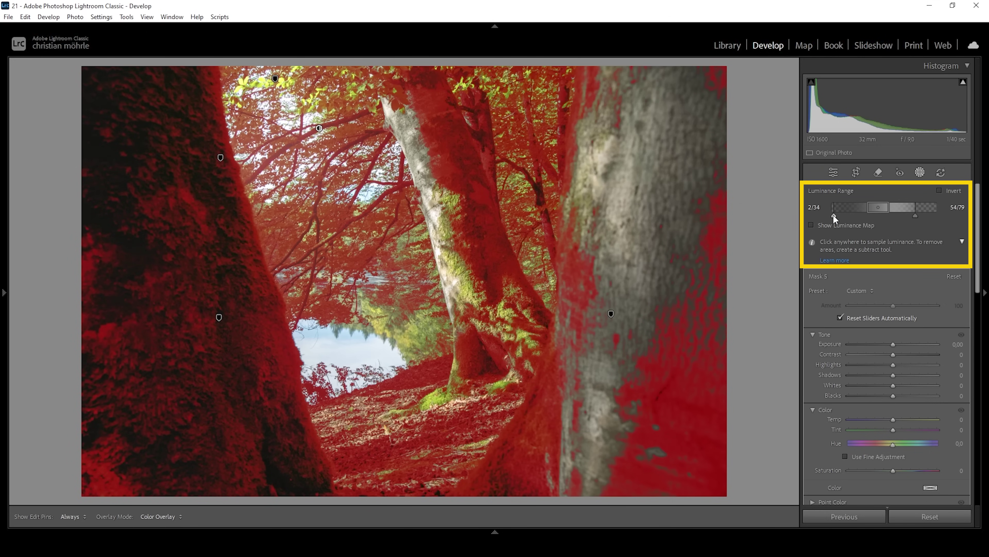
pyautogui.moveTo(834, 214); pyautogui.dragTo(834, 213)
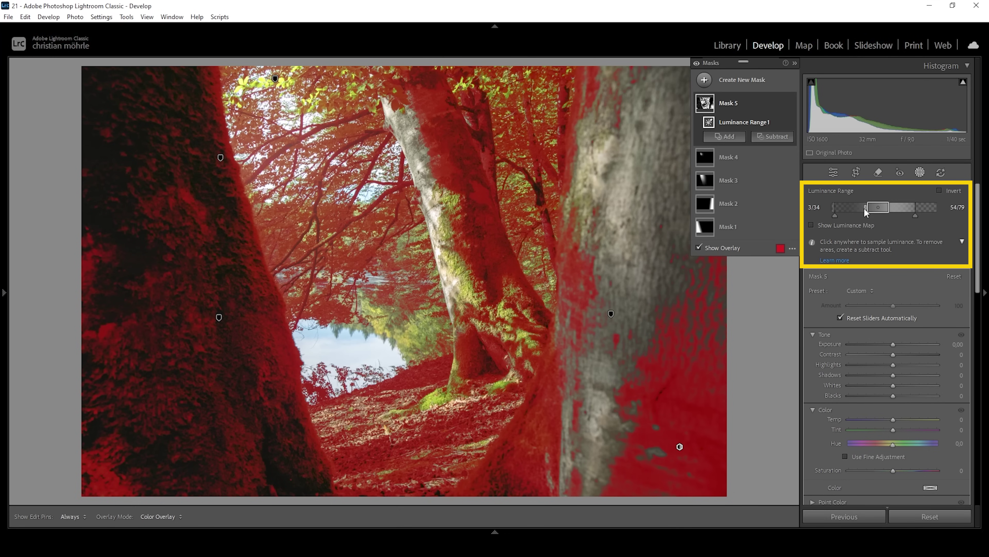
pyautogui.moveTo(866, 208); pyautogui.dragTo(848, 209)
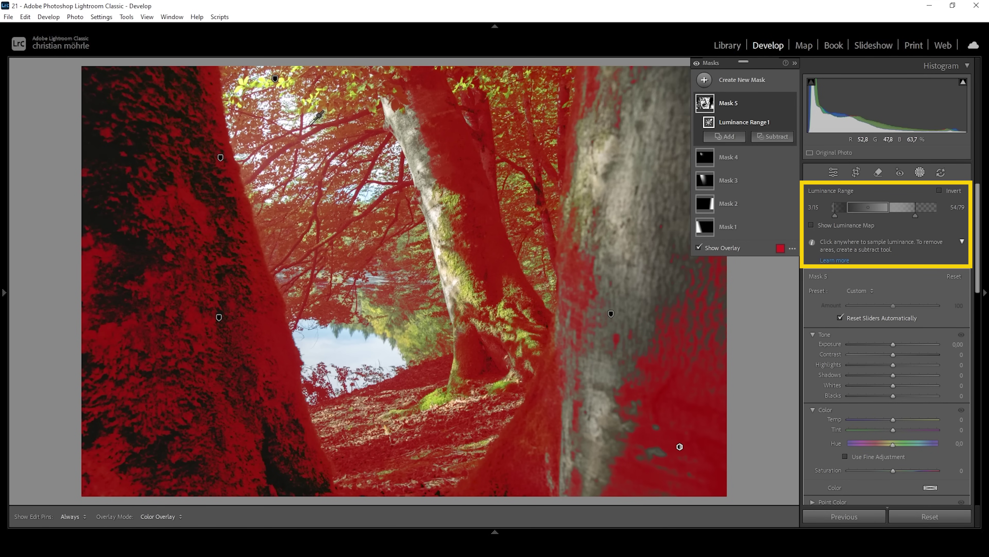
pyautogui.moveTo(892, 206); pyautogui.dragTo(886, 206)
pyautogui.moveTo(877, 206)
pyautogui.mouseDown()
pyautogui.moveTo(904, 216)
pyautogui.moveTo(861, 206)
pyautogui.mouseUp()
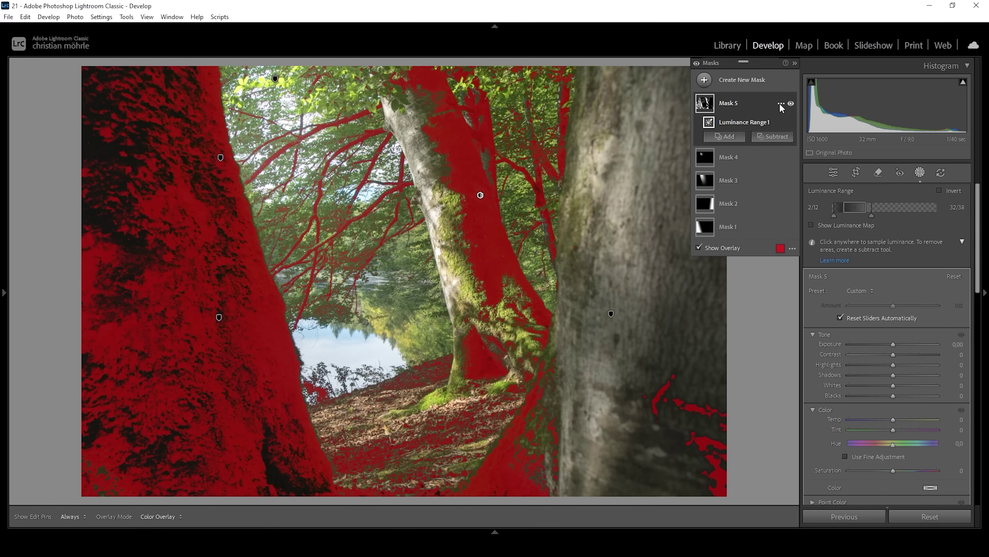
# Intersect Mask 5 with a brush so only the middle tree and its branches stay selected
pyautogui.click(782, 104)
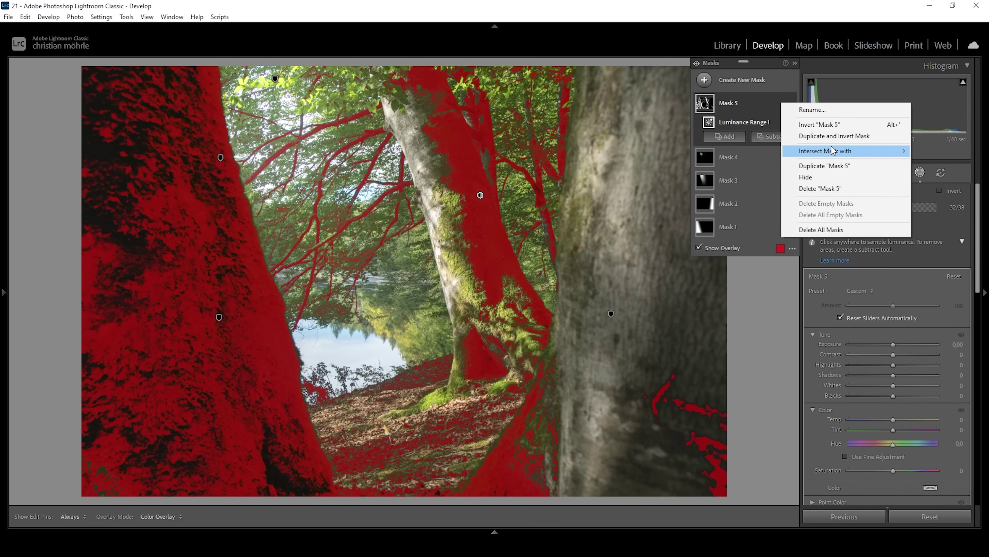
pyautogui.moveTo(832, 151)
pyautogui.click(712, 222)
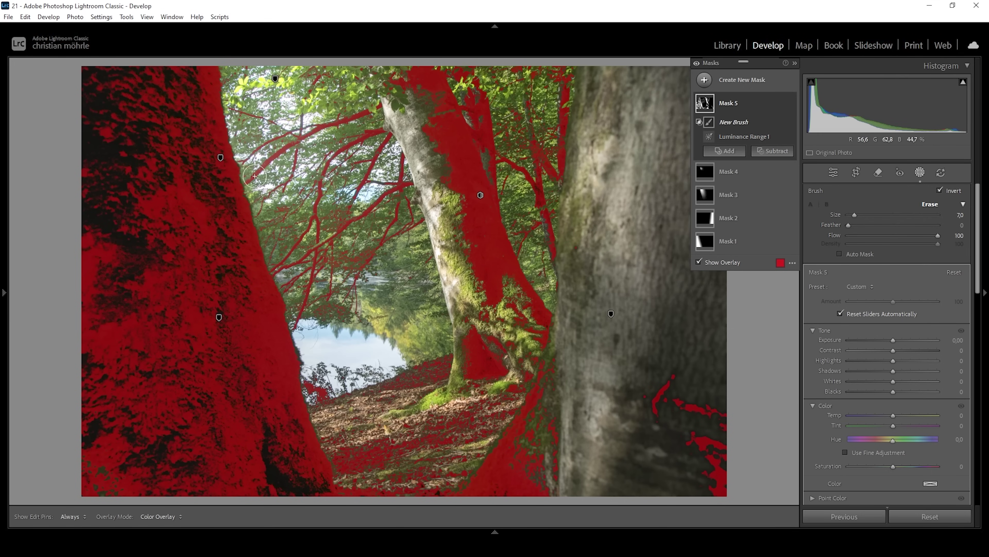
pyautogui.moveTo(253, 176)
pyautogui.mouseDown()
pyautogui.moveTo(286, 141)
pyautogui.moveTo(245, 117)
pyautogui.moveTo(289, 142)
pyautogui.moveTo(362, 122)
pyautogui.moveTo(343, 141)
pyautogui.moveTo(312, 221)
pyautogui.moveTo(269, 207)
pyautogui.moveTo(289, 137)
pyautogui.moveTo(307, 260)
pyautogui.mouseUp()
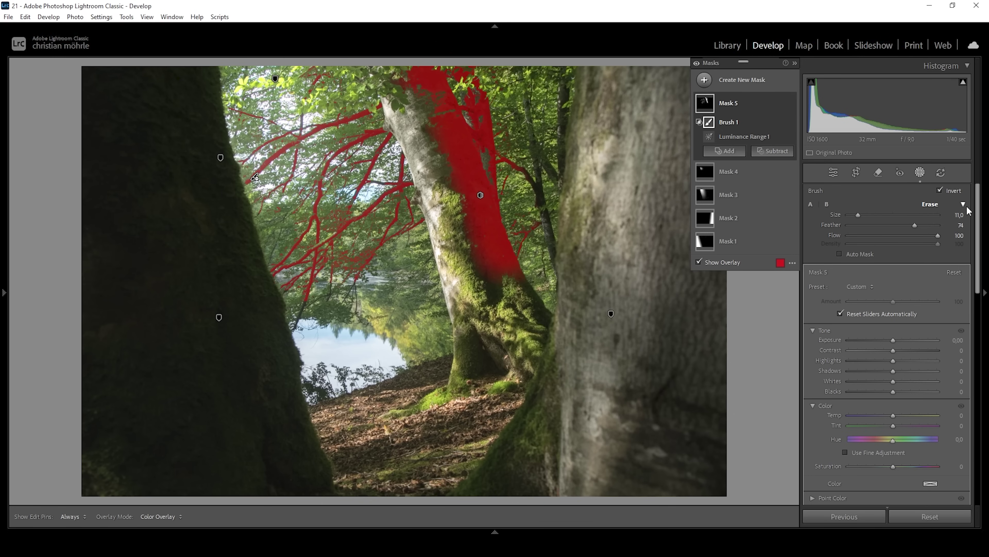
# Darken the middle tree with Exposure −0,19 and raise its Contrast to 23
pyautogui.click(890, 338)
pyautogui.moveTo(891, 339); pyautogui.dragTo(891, 340)
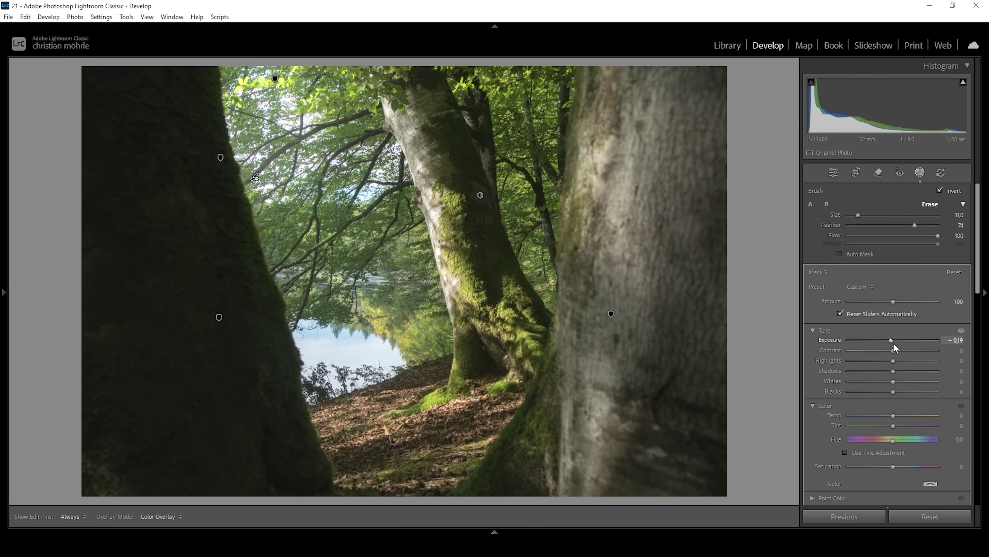
pyautogui.click(896, 350)
pyautogui.moveTo(904, 349); pyautogui.dragTo(905, 349)
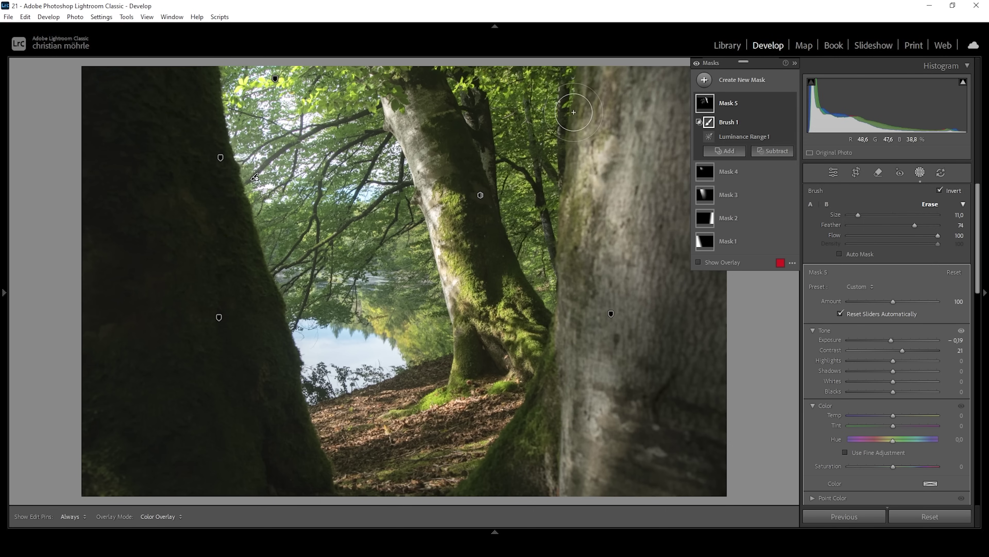
pyautogui.click(720, 80)
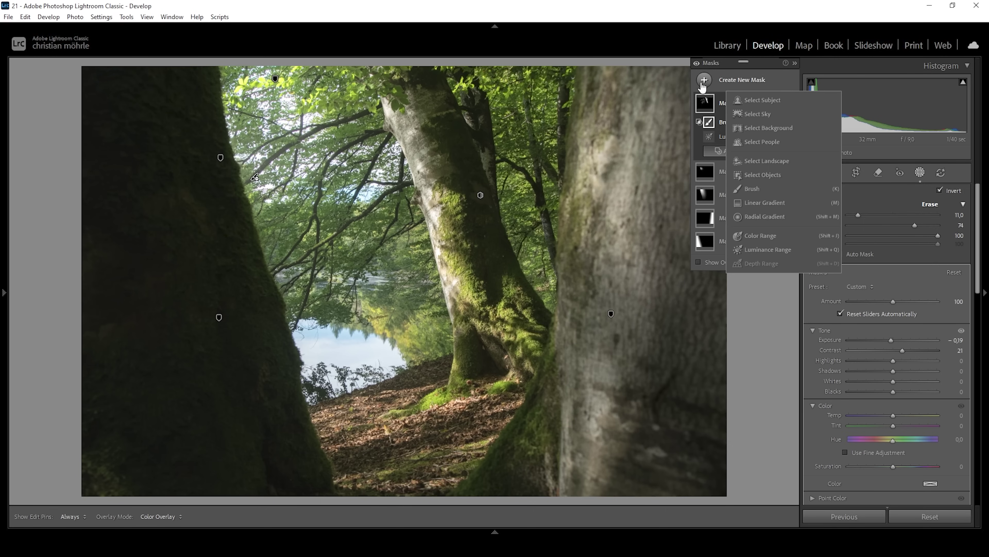
# Draw a linear gradient mask over the background and subtract the near-left trunk object
pyautogui.click(774, 203)
pyautogui.moveTo(436, 201)
pyautogui.mouseDown()
pyautogui.moveTo(509, 177)
pyautogui.moveTo(445, 194)
pyautogui.mouseUp()
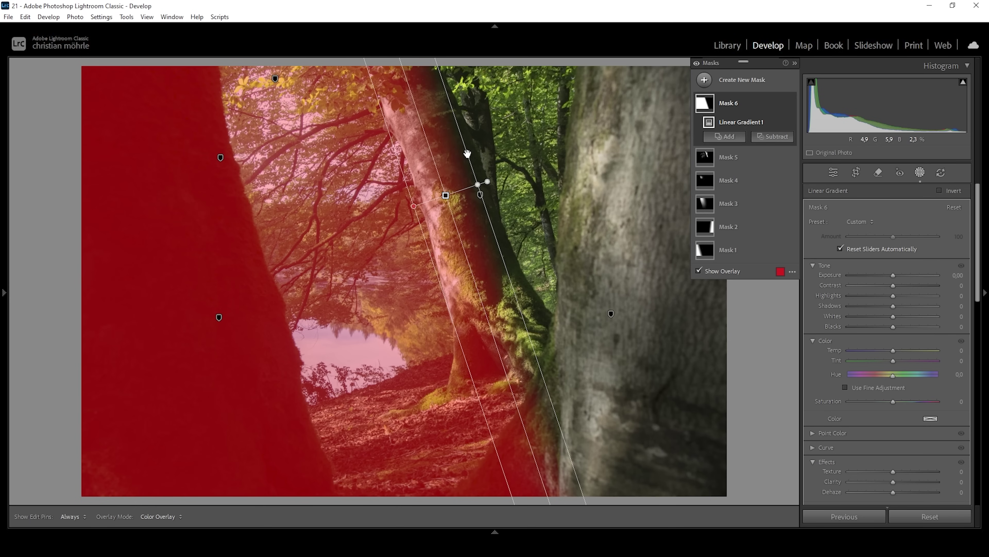
pyautogui.click(779, 137)
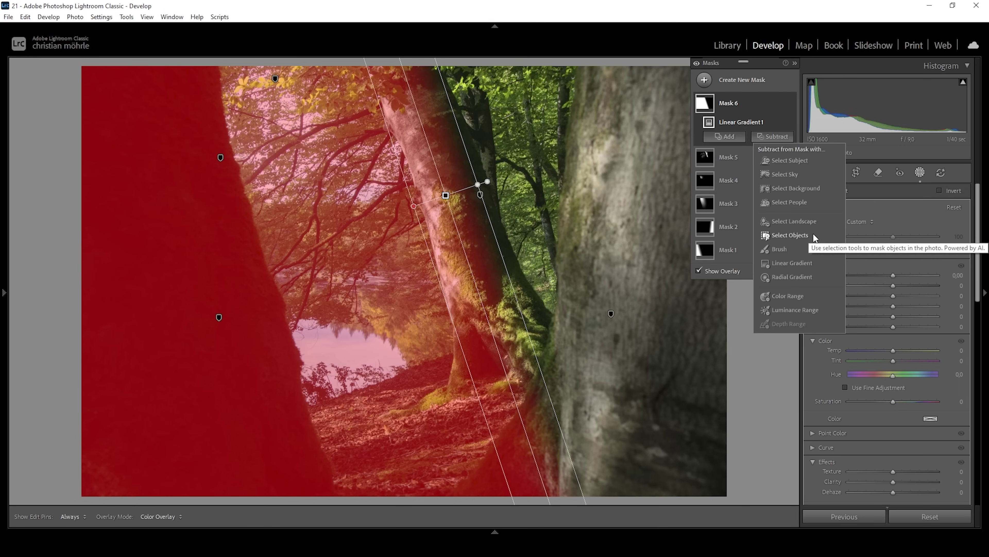
pyautogui.click(790, 235)
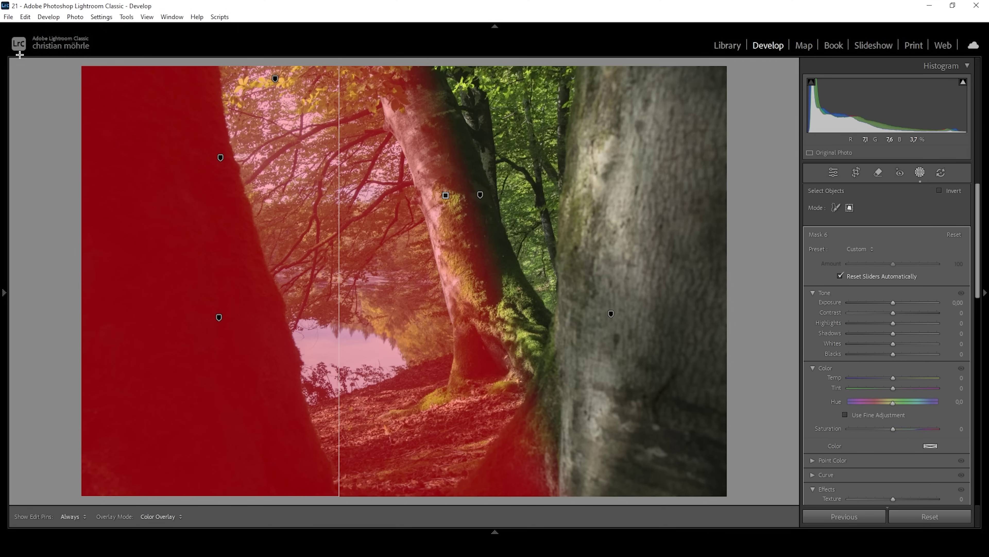
pyautogui.moveTo(19, 55); pyautogui.dragTo(84, 70)
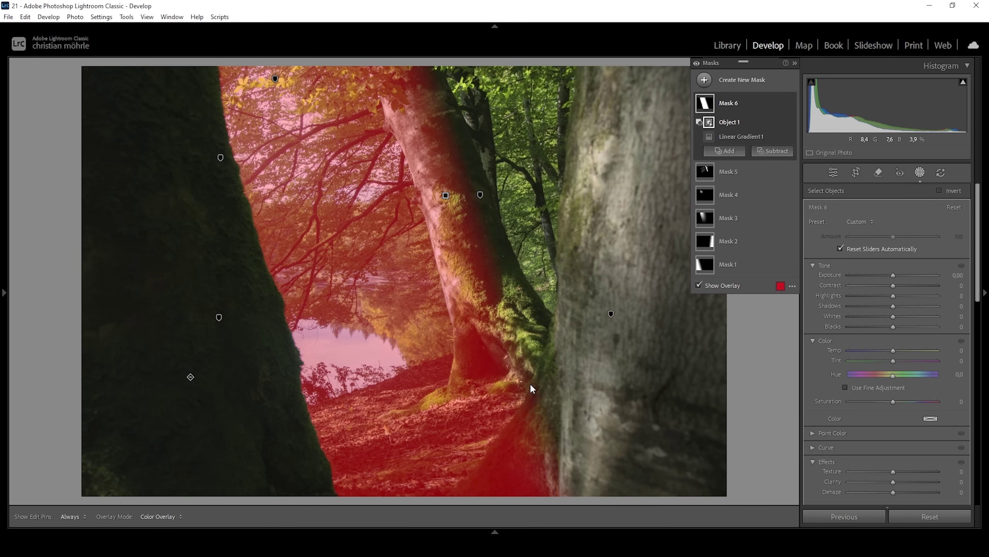
# Subtract a diagonal linear gradient over the lower foreground and shift the first gradient slightly left
pyautogui.click(768, 152)
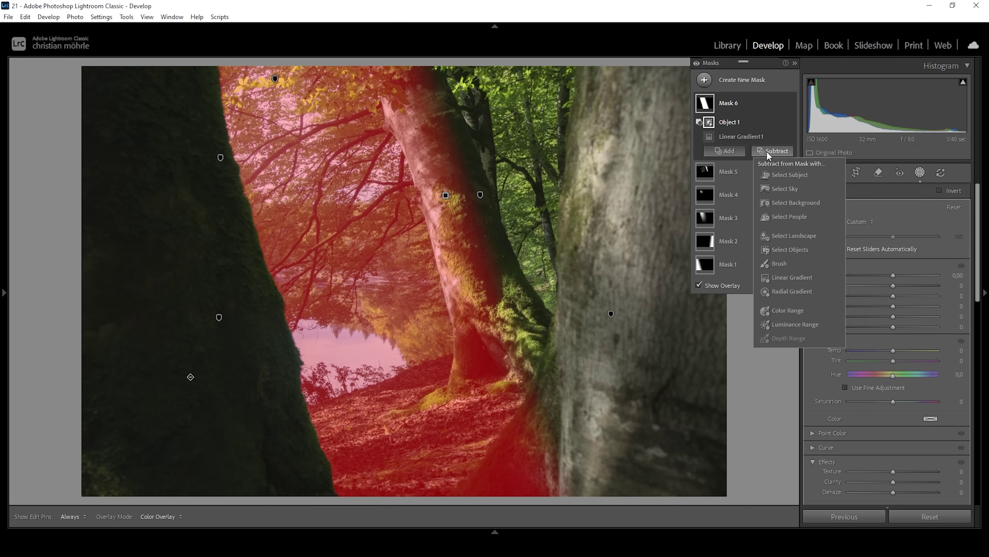
pyautogui.click(795, 278)
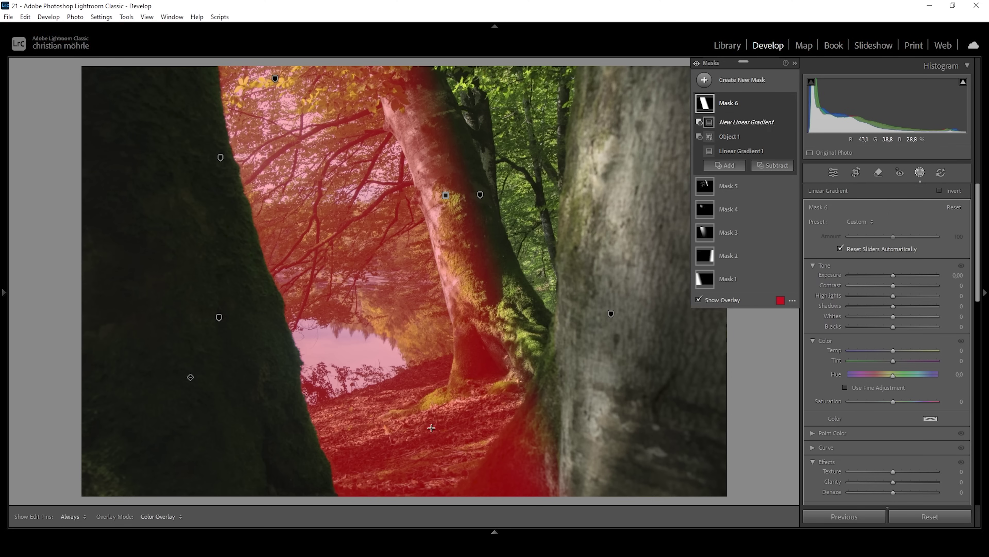
pyautogui.moveTo(431, 428); pyautogui.dragTo(342, 302)
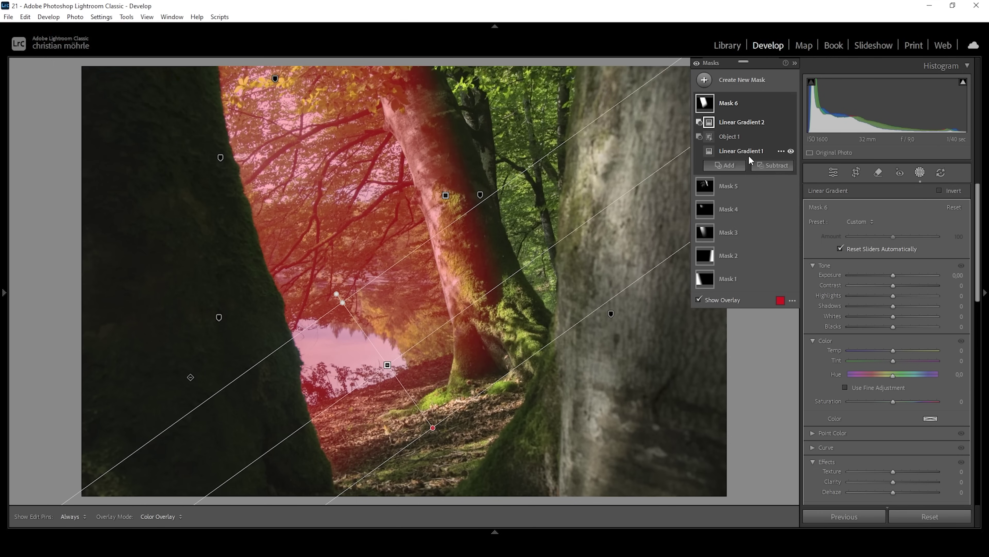
pyautogui.click(750, 156)
pyautogui.moveTo(448, 195); pyautogui.dragTo(438, 195)
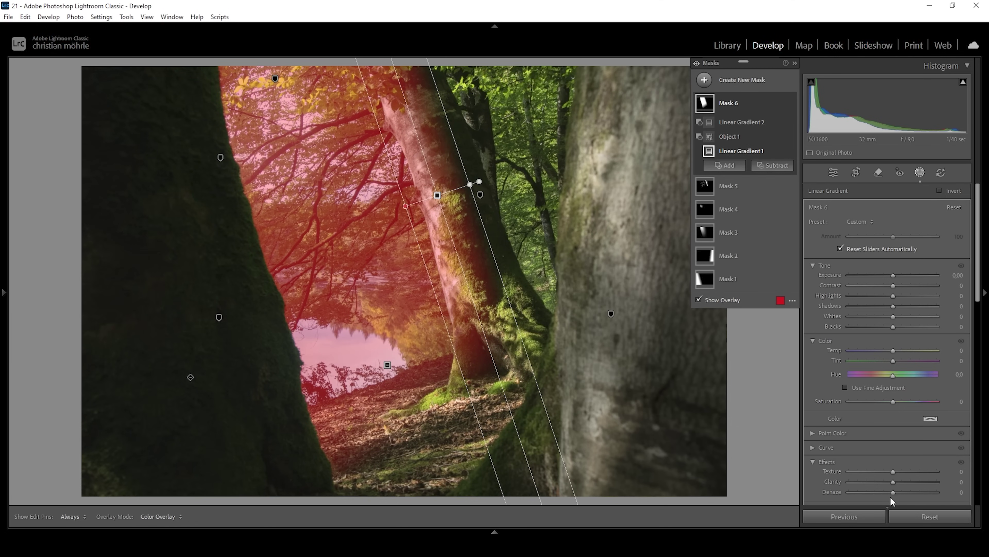
# Give Mask 6 Dehaze −28, Clarity −8, Contrast 23 and Temp 7
pyautogui.moveTo(892, 493); pyautogui.dragTo(881, 492)
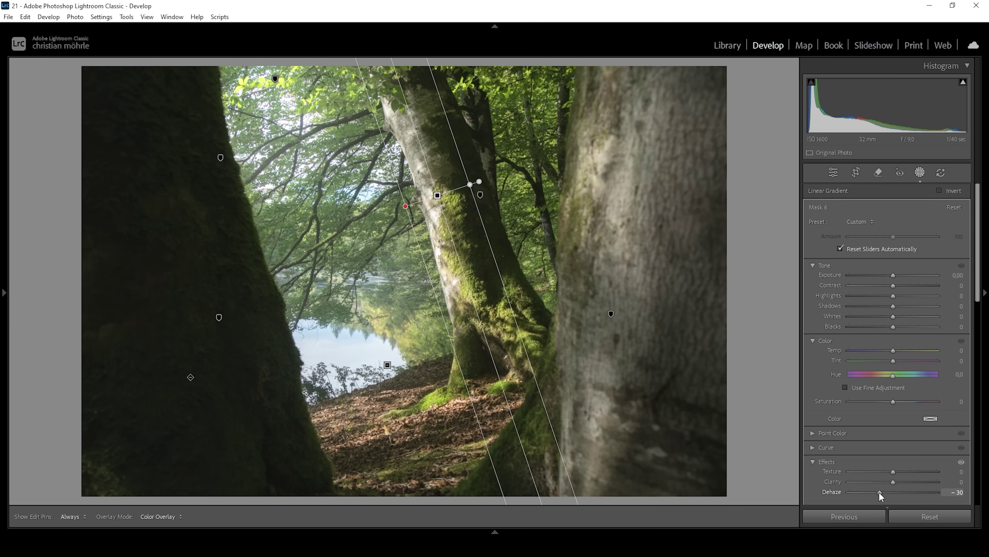
pyautogui.moveTo(880, 492); pyautogui.dragTo(888, 480)
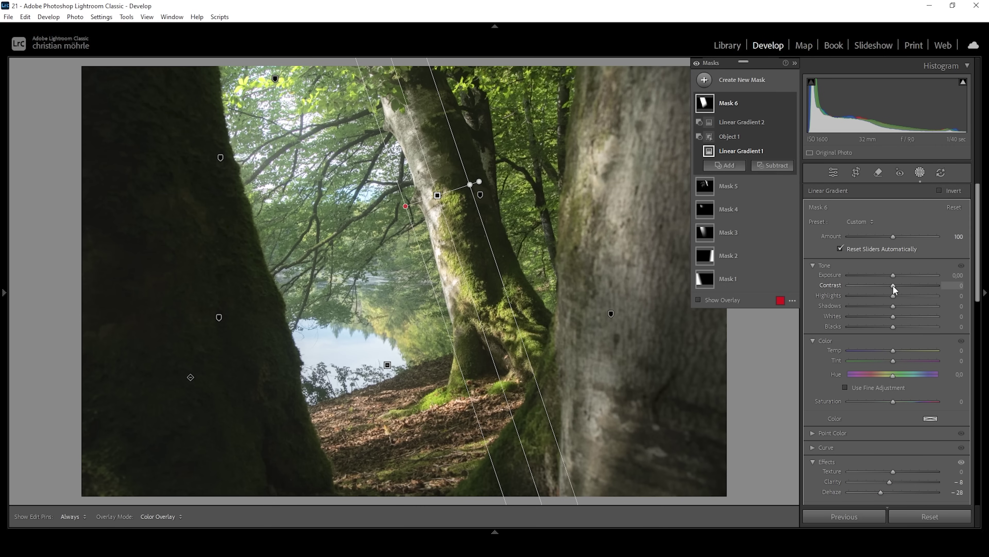
pyautogui.moveTo(893, 285); pyautogui.dragTo(901, 286)
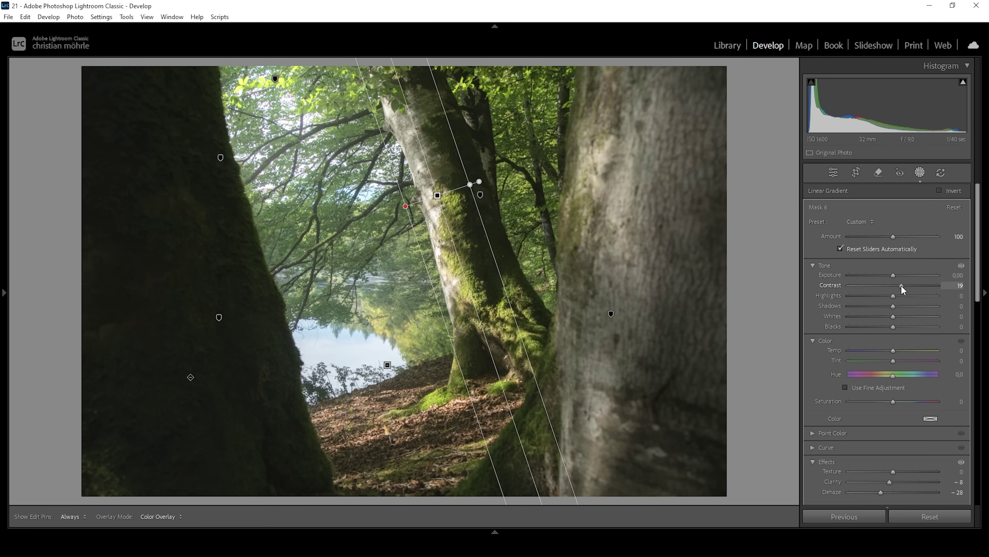
pyautogui.moveTo(901, 284); pyautogui.dragTo(904, 285)
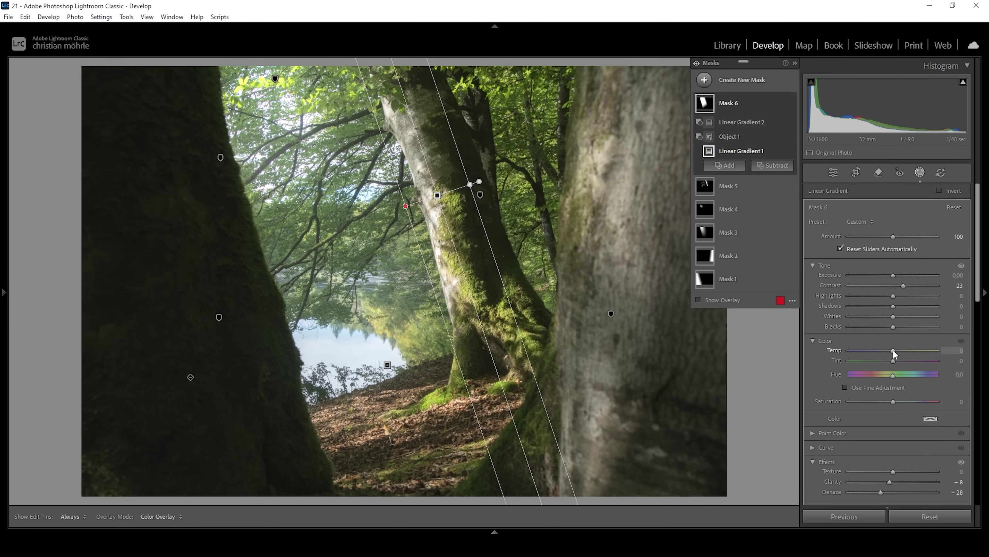
pyautogui.moveTo(893, 350); pyautogui.dragTo(896, 351)
pyautogui.click(697, 64)
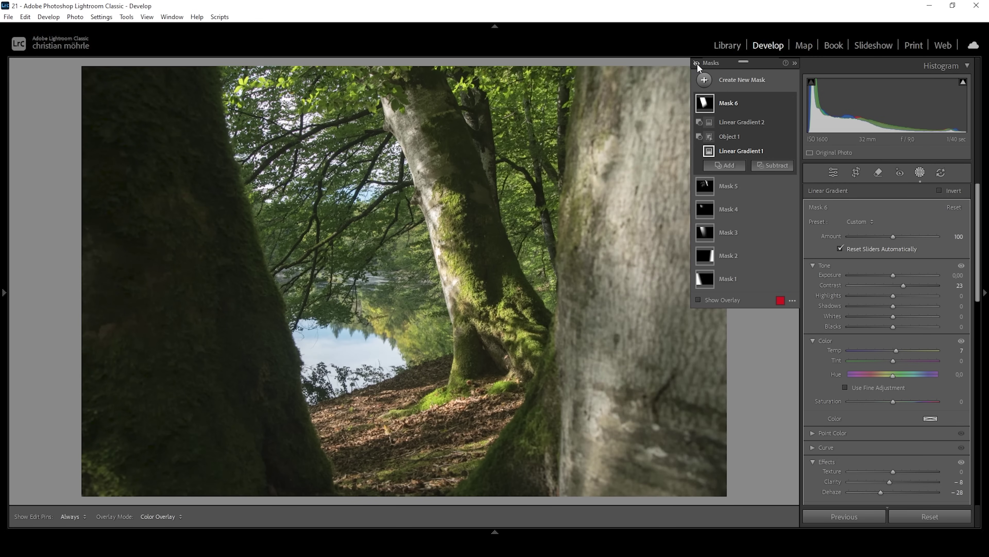
pyautogui.click(697, 63)
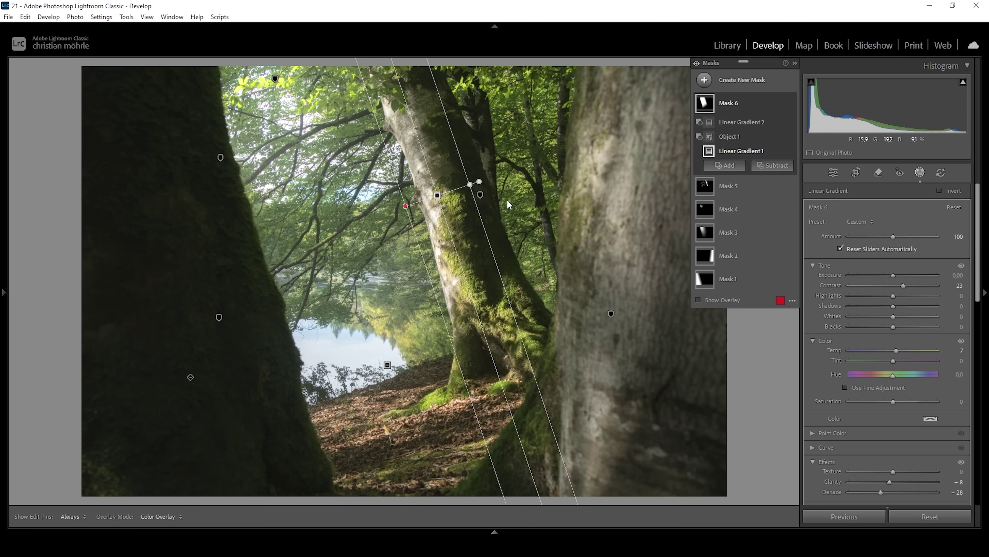
# In the Color Mixer, slightly desaturate oranges and yellows and boost Green saturation to +30
pyautogui.click(833, 172)
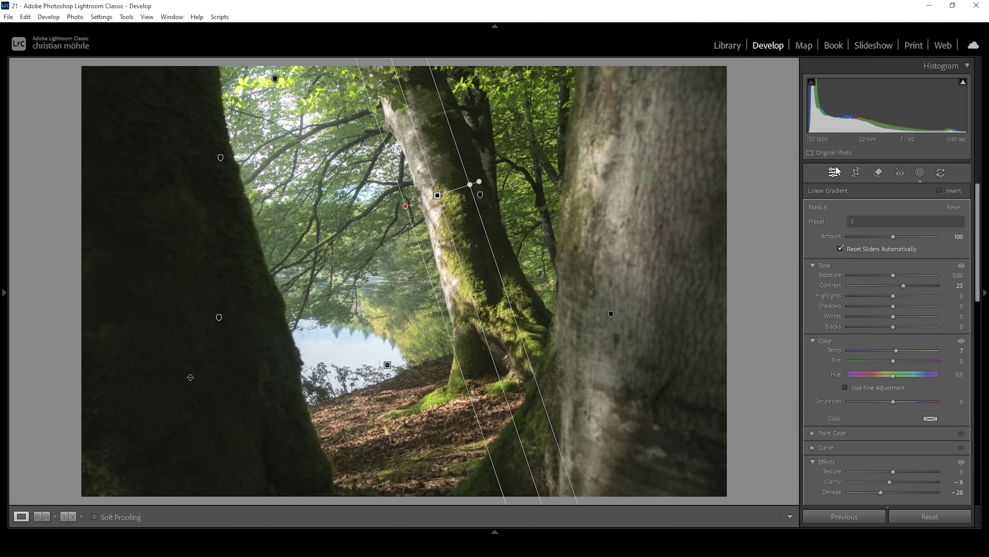
pyautogui.click(944, 191)
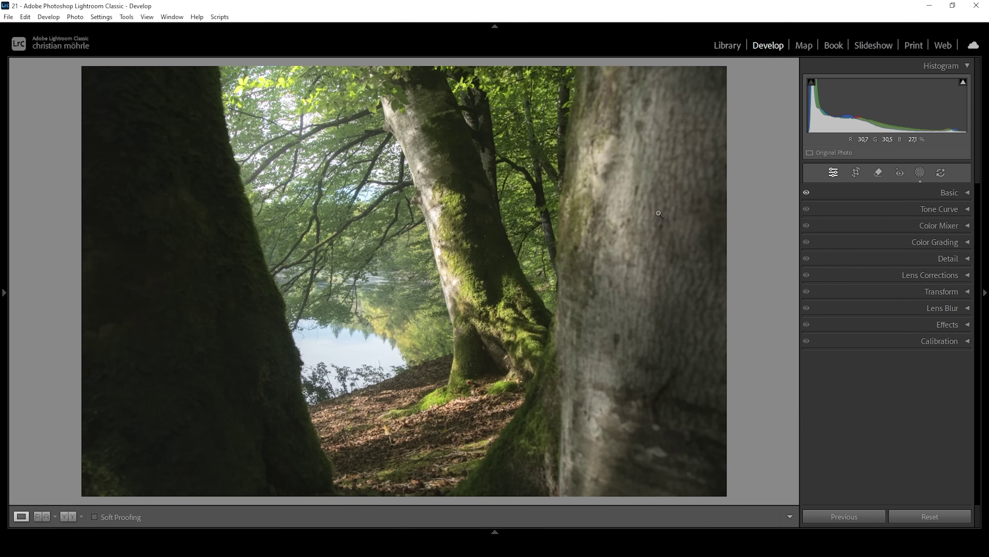
pyautogui.click(931, 225)
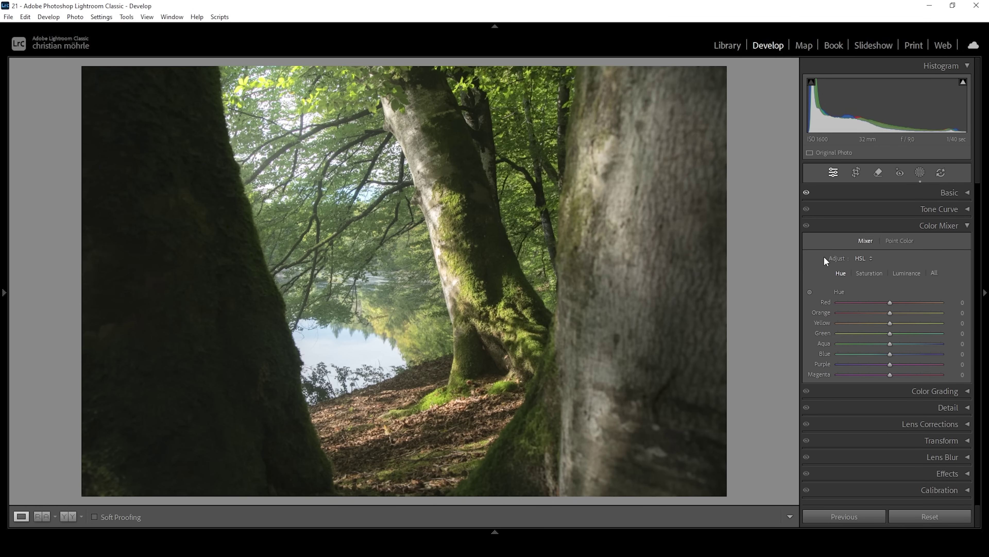
pyautogui.click(871, 273)
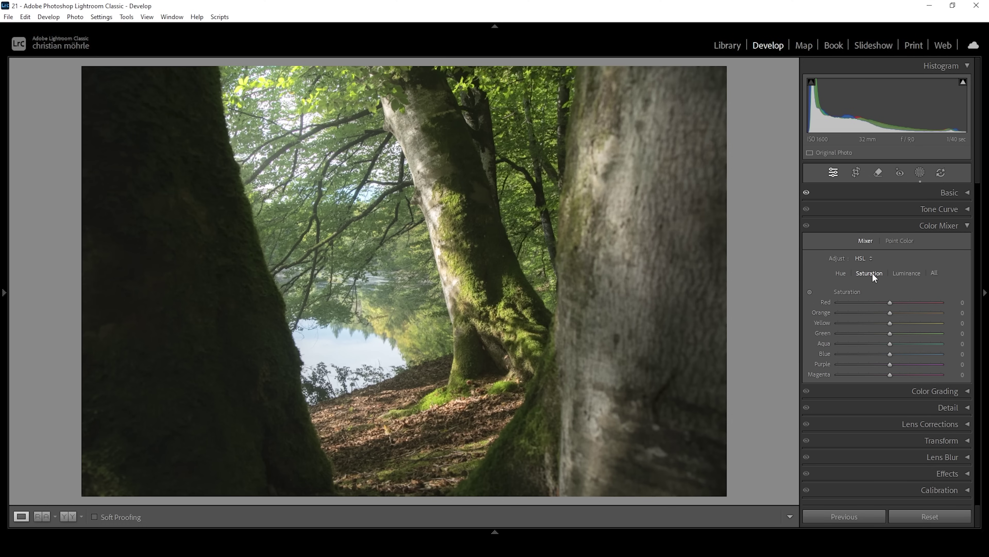
pyautogui.moveTo(890, 314); pyautogui.dragTo(888, 314)
pyautogui.moveTo(887, 322); pyautogui.dragTo(880, 322)
pyautogui.moveTo(881, 322); pyautogui.dragTo(879, 322)
pyautogui.moveTo(890, 333); pyautogui.dragTo(919, 333)
# Tint the shadows blue in Color Grading with Hue 222 and Saturation 5
pyautogui.click(957, 227)
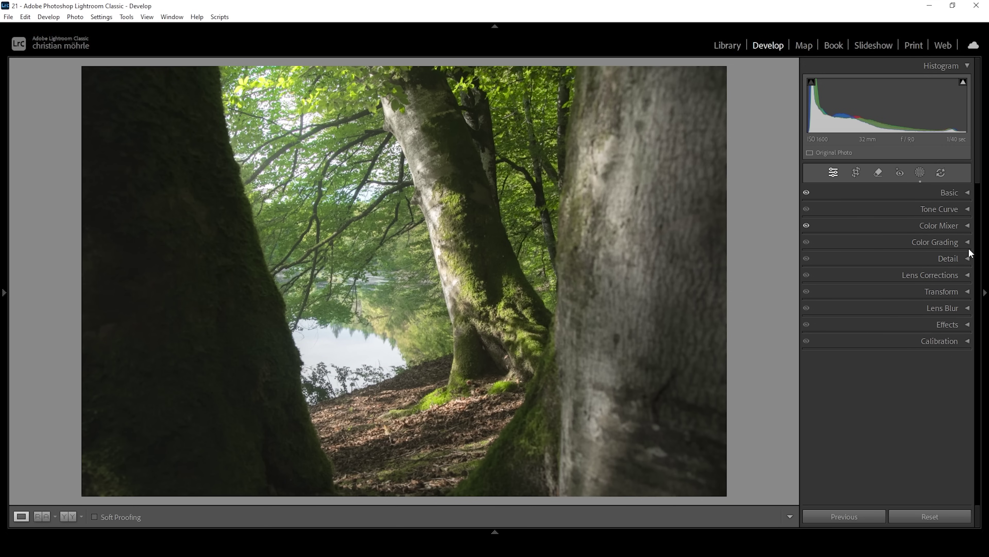
pyautogui.click(938, 241)
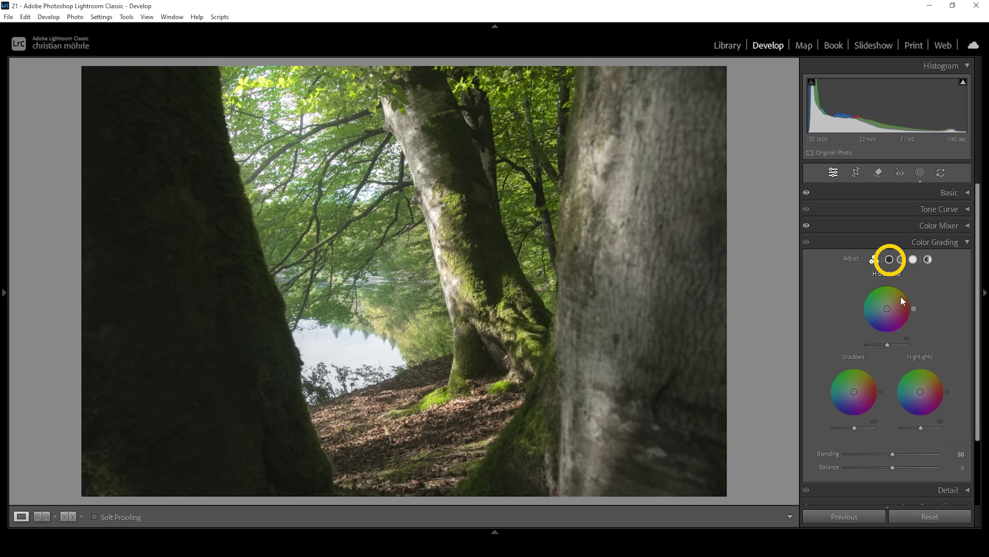
pyautogui.click(889, 260)
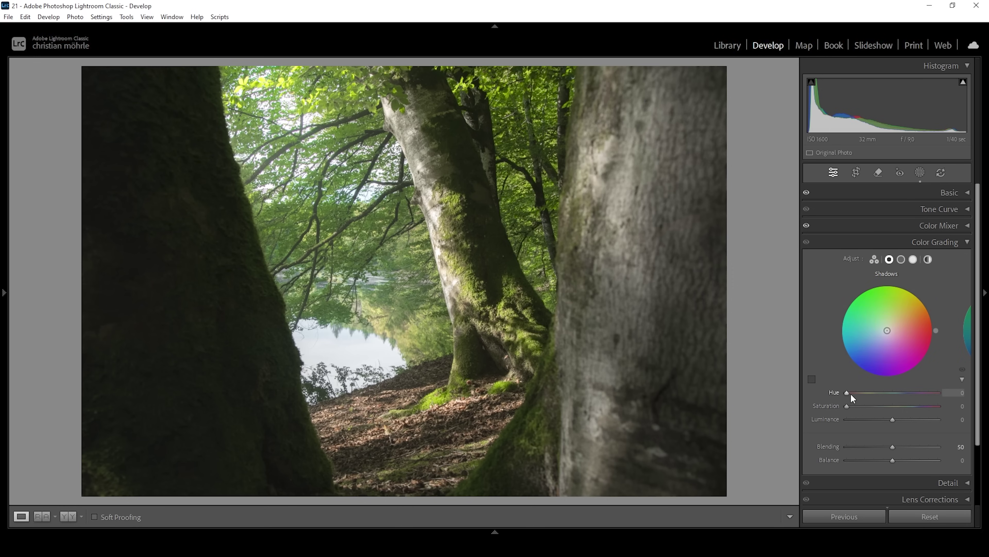
pyautogui.moveTo(848, 393); pyautogui.dragTo(906, 390)
pyautogui.moveTo(847, 405); pyautogui.dragTo(849, 405)
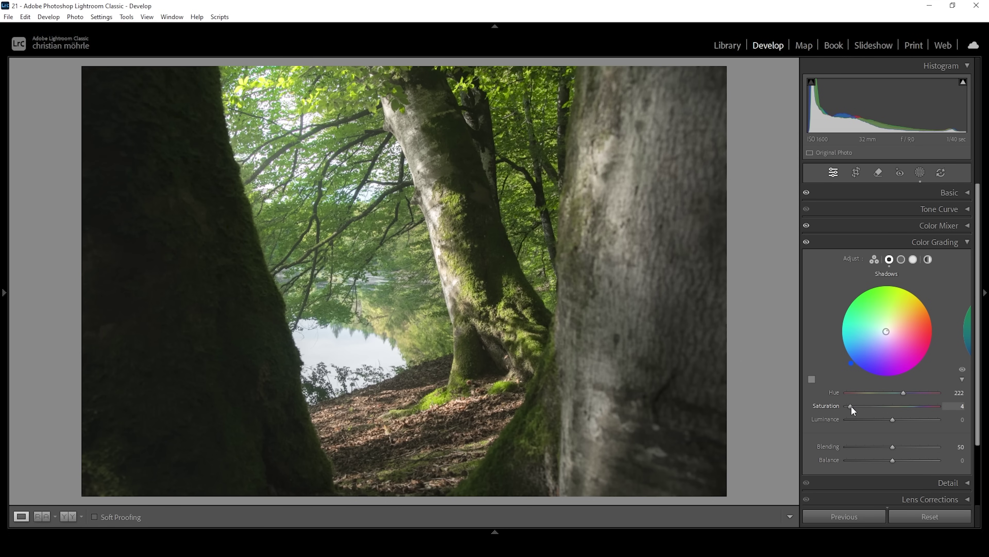
pyautogui.moveTo(851, 409); pyautogui.dragTo(852, 410)
# In Calibration, try Blue Primary Hue at −20, reset it, then set it to +7
pyautogui.click(947, 241)
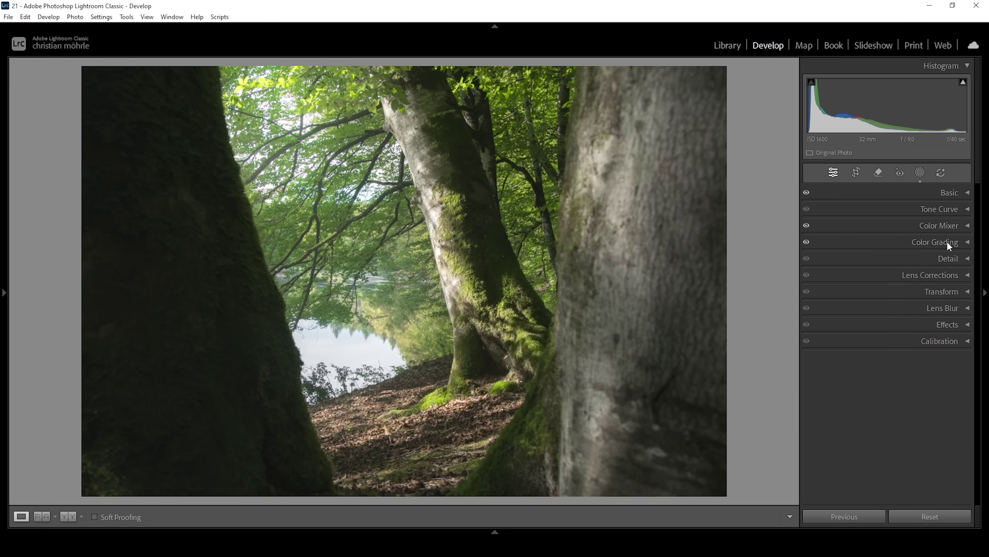
pyautogui.click(926, 342)
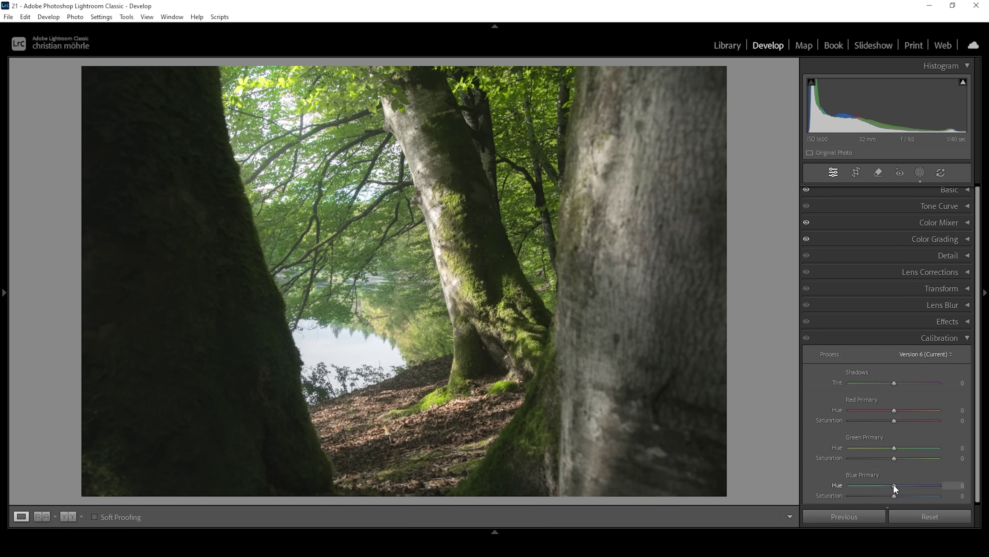
pyautogui.moveTo(894, 485); pyautogui.dragTo(884, 485)
pyautogui.doubleClick(885, 485)
pyautogui.moveTo(894, 485); pyautogui.dragTo(897, 485)
pyautogui.click(933, 338)
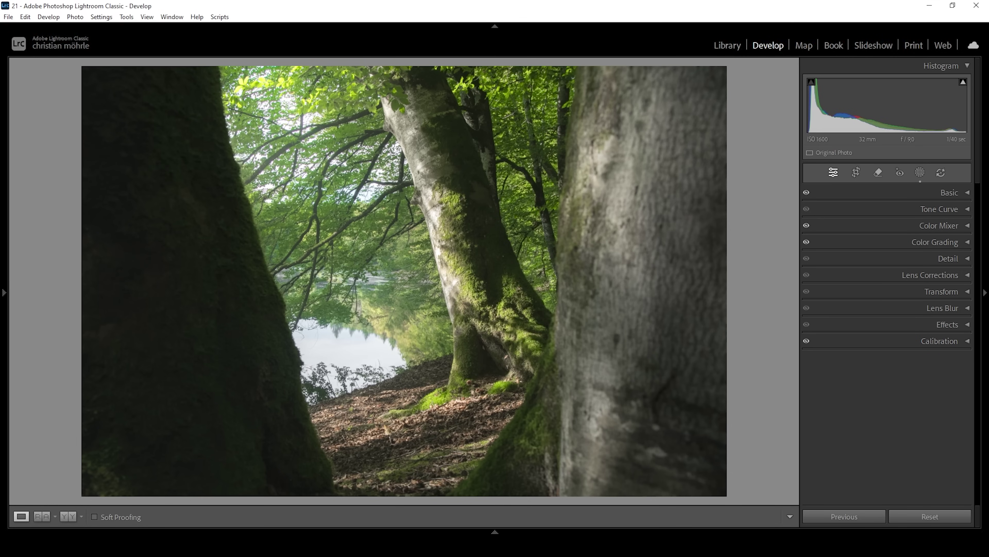
# Compare before and after side by side, then return to Loupe view with the Filmstrip shown
pyautogui.click(68, 517)
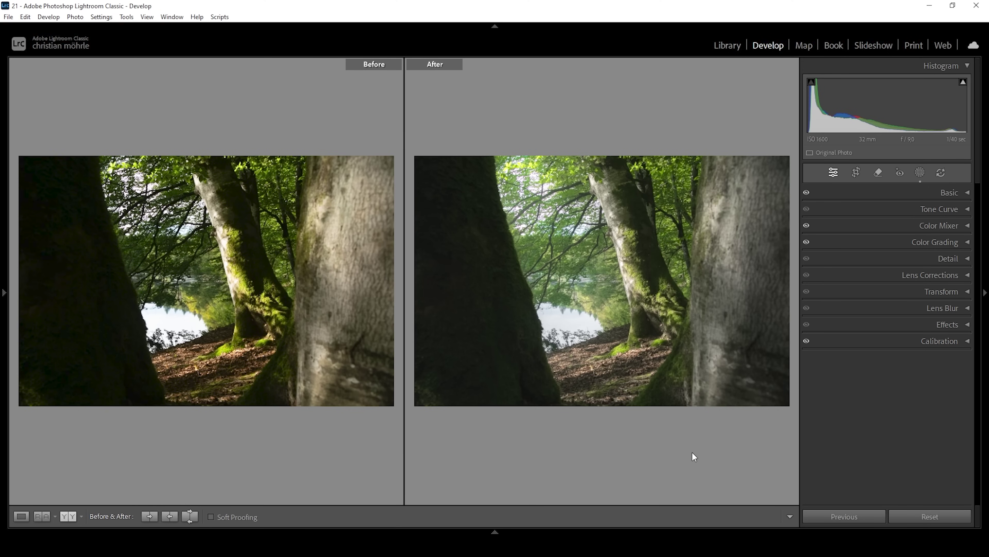
pyautogui.click(21, 516)
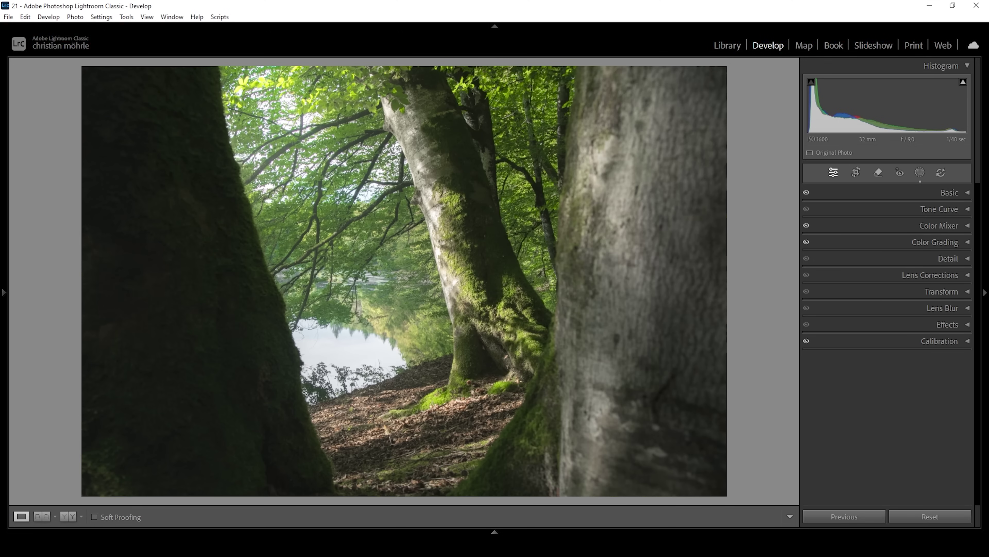
pyautogui.press('F6')
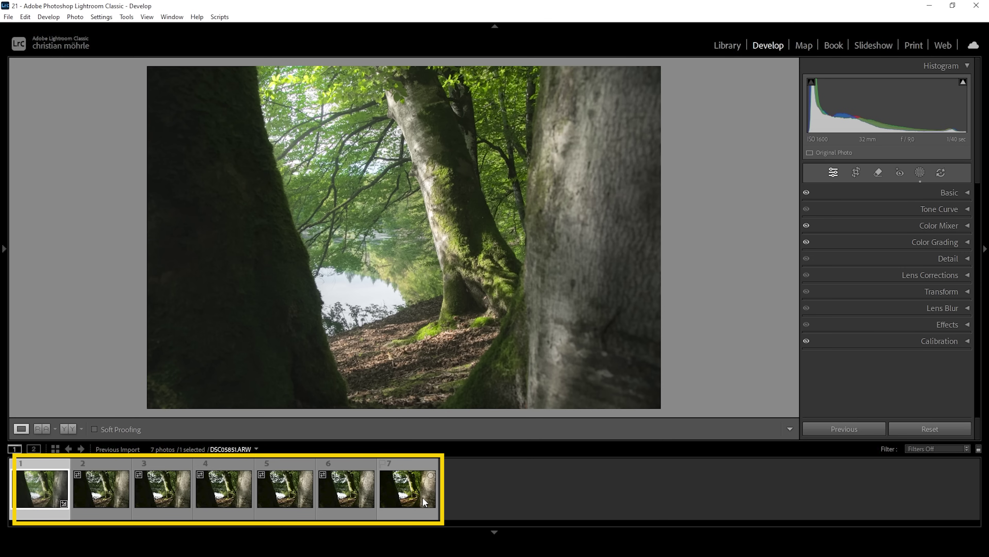
# Select all seven bracketed photos and synchronize every edit across them
pyautogui.click(40, 491)
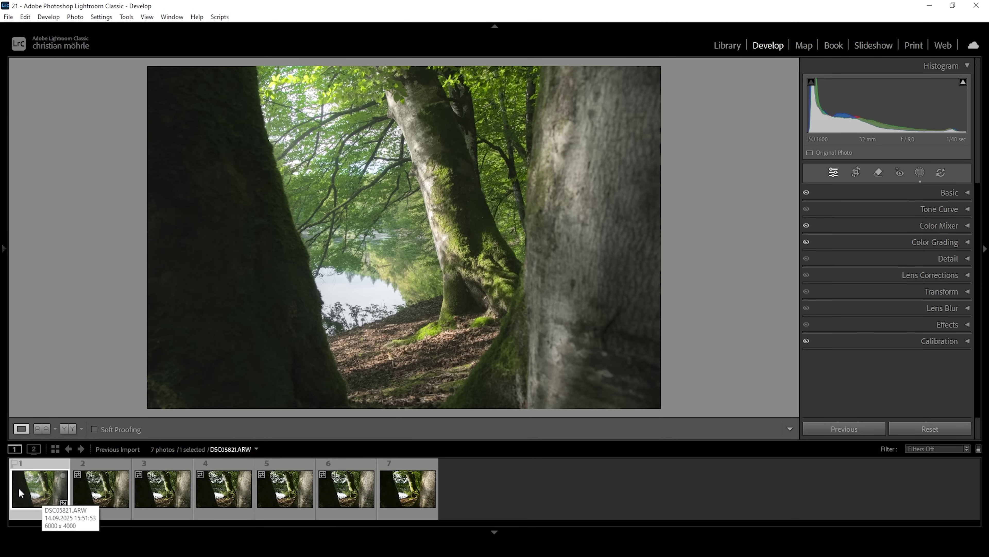
pyautogui.keyDown('shift'); pyautogui.click(408, 497); pyautogui.keyUp('shift')
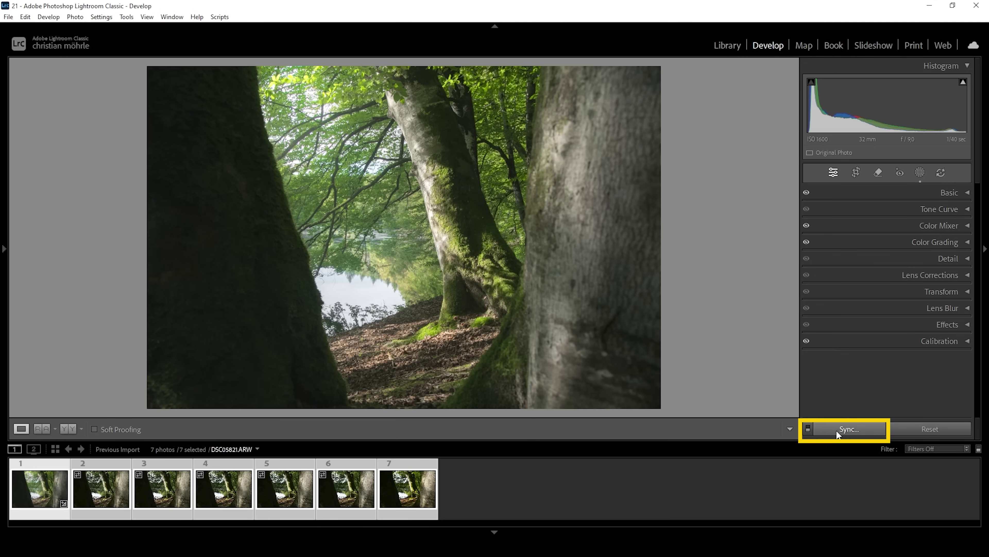
pyautogui.click(837, 430)
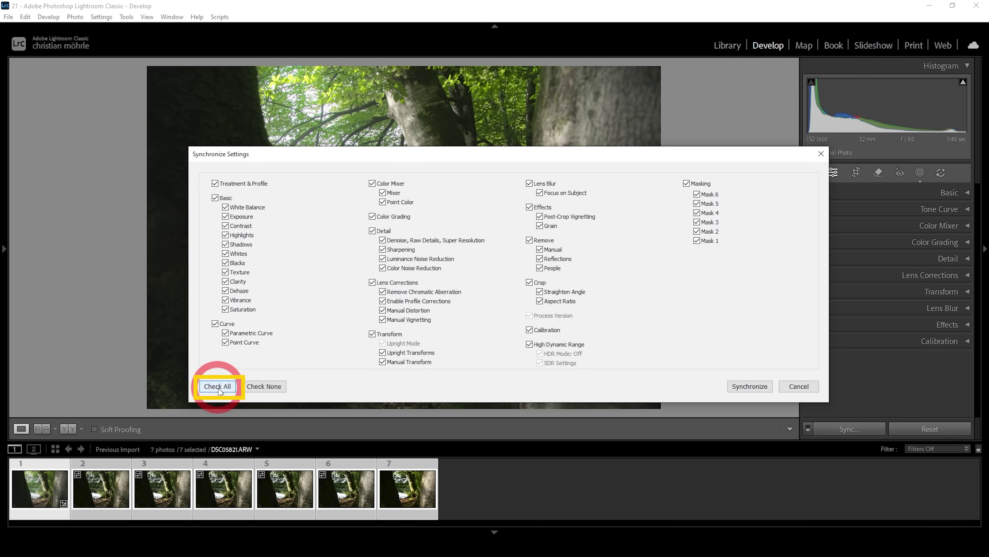
pyautogui.click(745, 386)
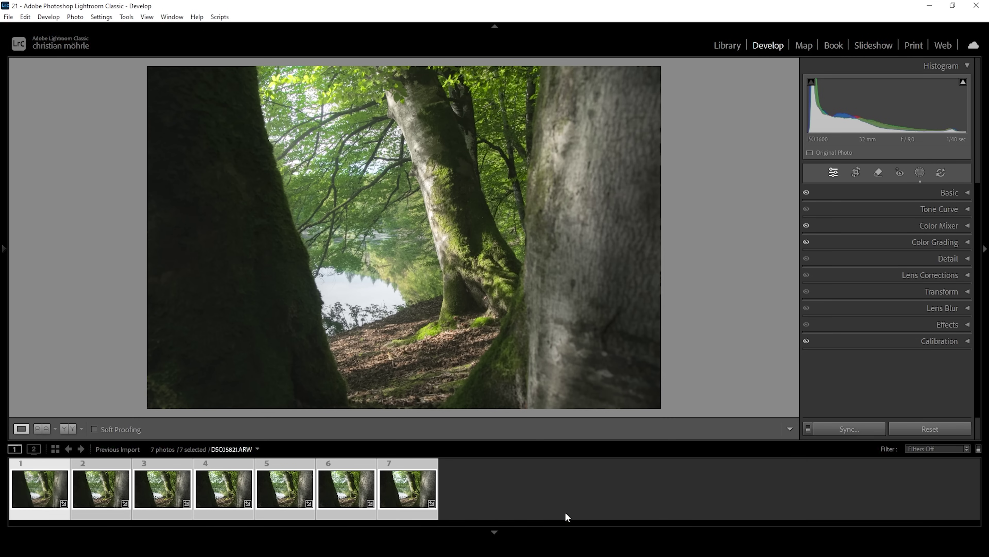
# Open the seven synced photos as layers in one Photoshop document
pyautogui.rightClick(391, 485)
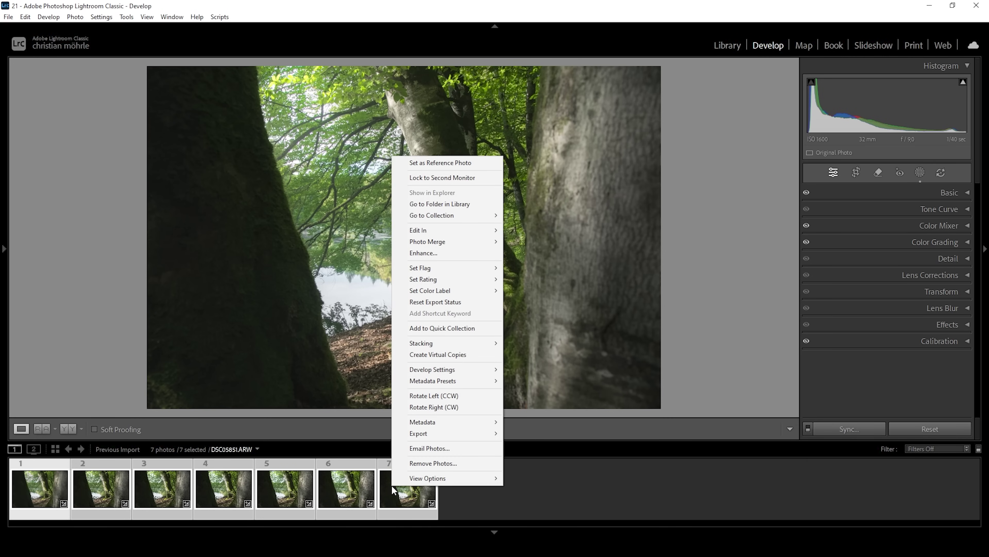
pyautogui.moveTo(446, 230)
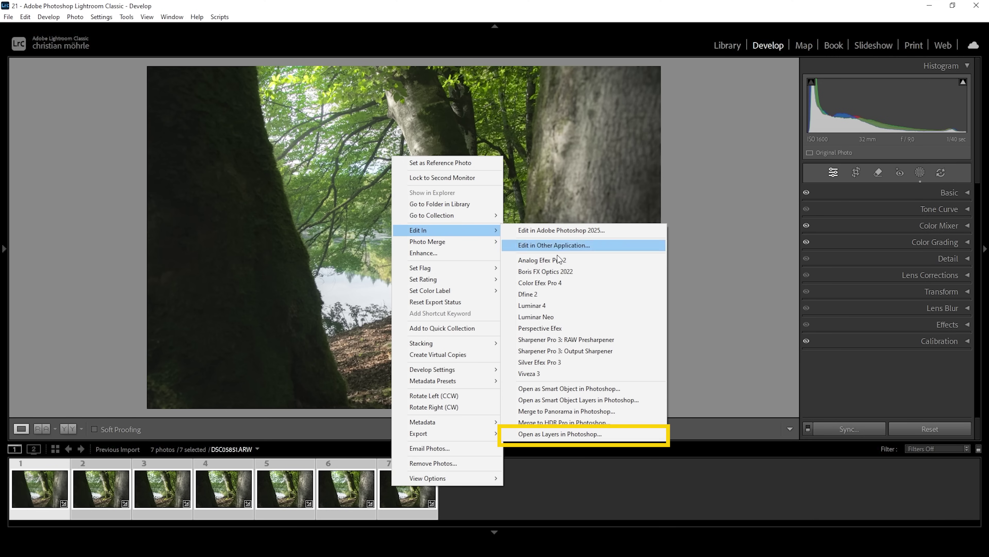
pyautogui.click(572, 435)
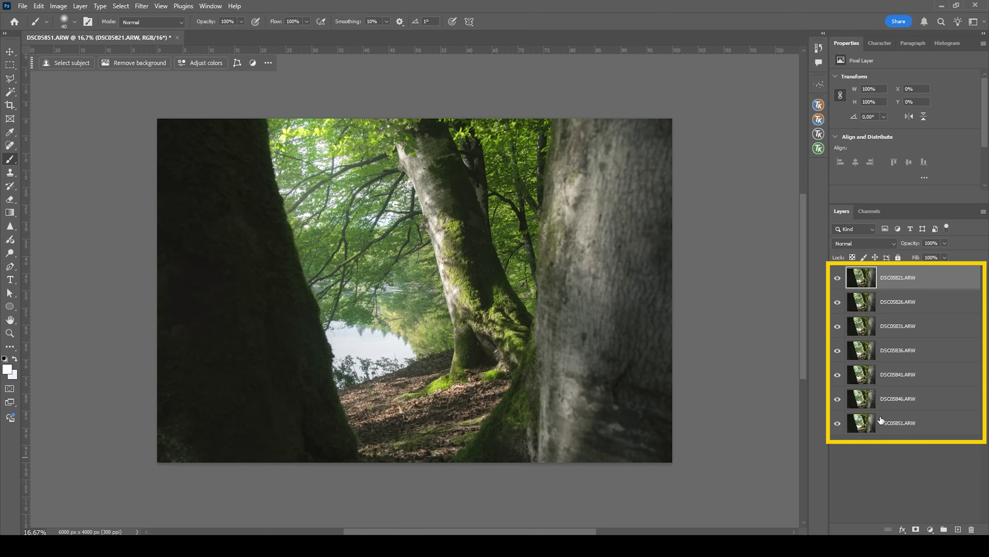
# Toggle layer visibility to compare the frames, ending with all seven layers visible
pyautogui.moveTo(837, 277); pyautogui.dragTo(838, 375)
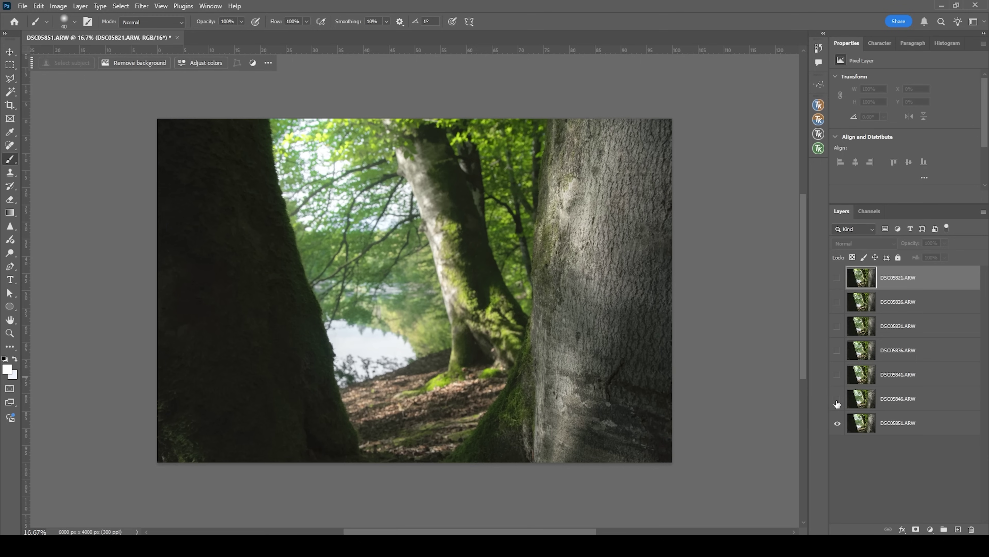
pyautogui.click(838, 398)
pyautogui.click(837, 375)
pyautogui.click(839, 350)
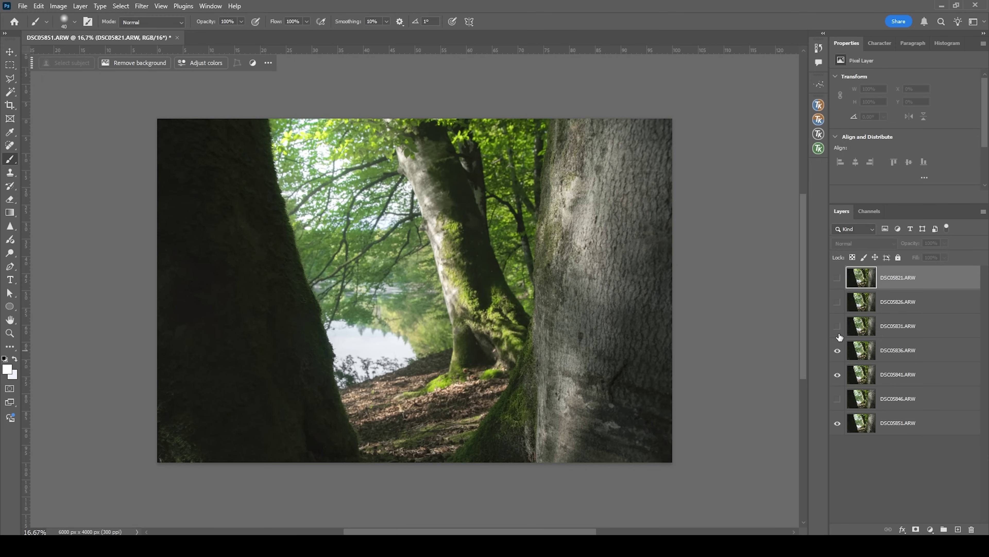
pyautogui.click(838, 326)
pyautogui.click(837, 301)
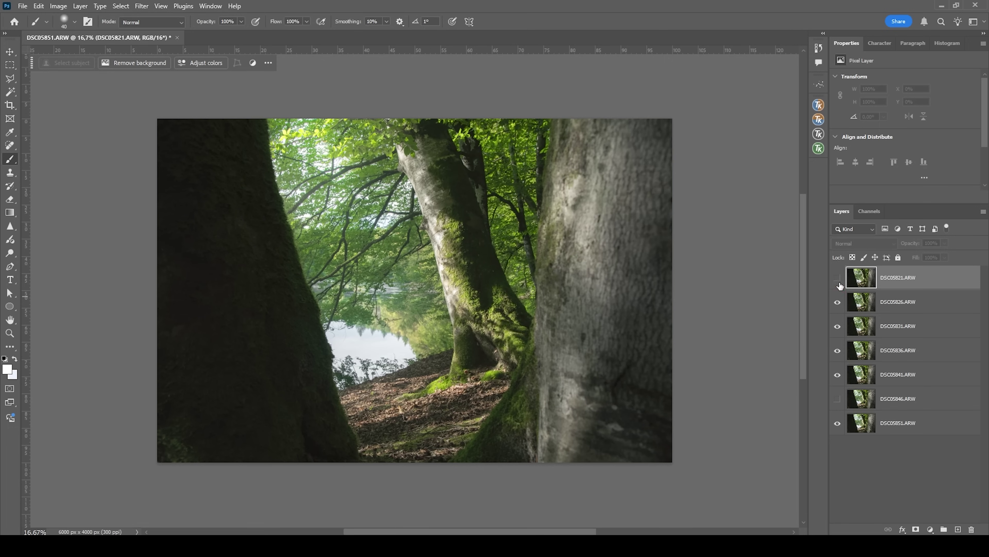
pyautogui.click(838, 277)
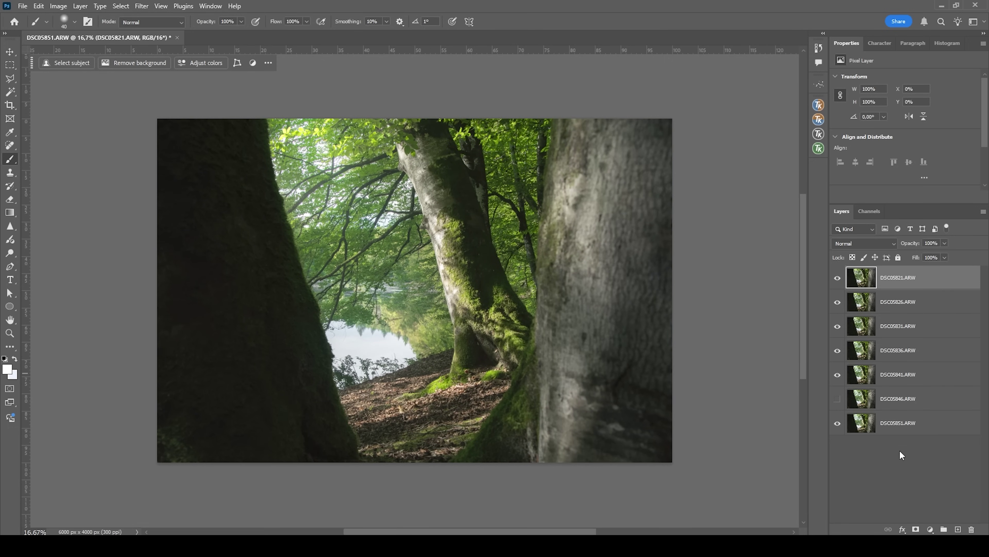
# Select all seven layers and run Auto-Align Layers with Auto projection
pyautogui.keyDown('shift'); pyautogui.click(912, 424); pyautogui.keyUp('shift')
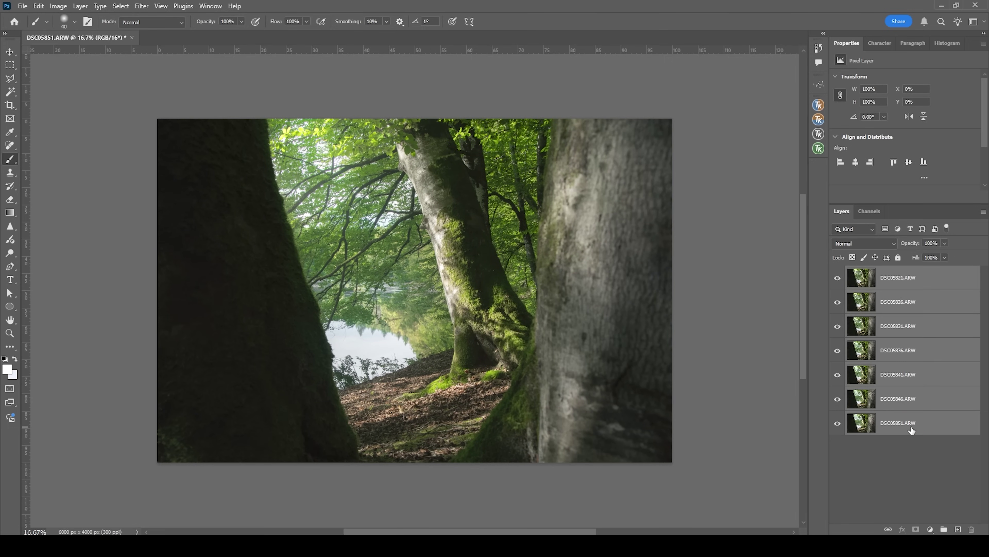
pyautogui.click(38, 6)
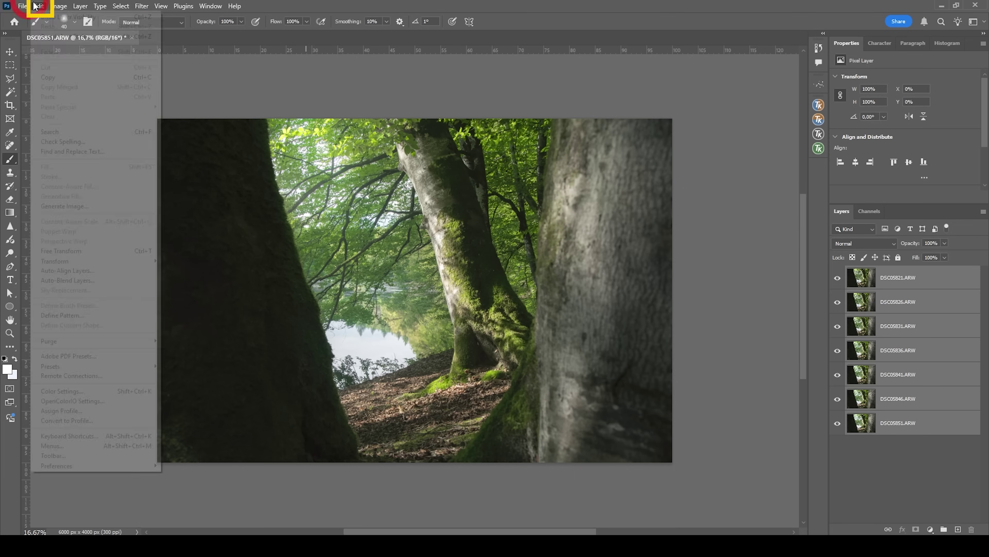
pyautogui.click(117, 272)
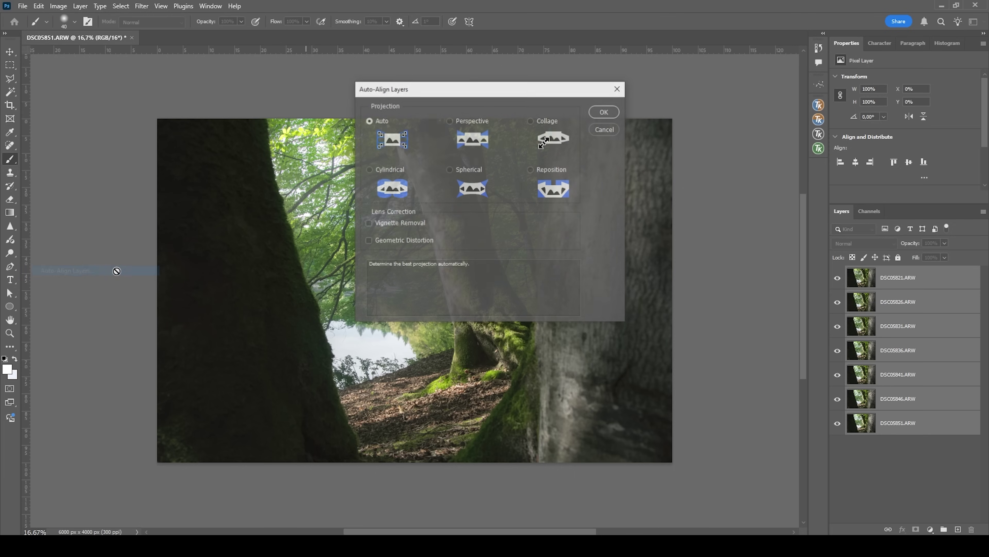
pyautogui.click(595, 111)
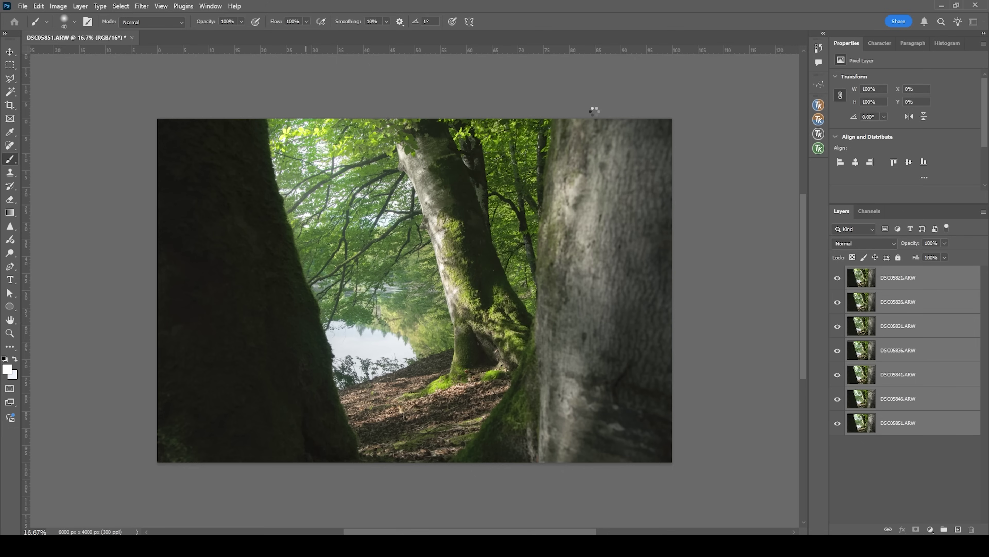
pyautogui.moveTo(837, 278)
pyautogui.mouseDown()
pyautogui.moveTo(838, 367)
pyautogui.moveTo(835, 280)
pyautogui.mouseUp()
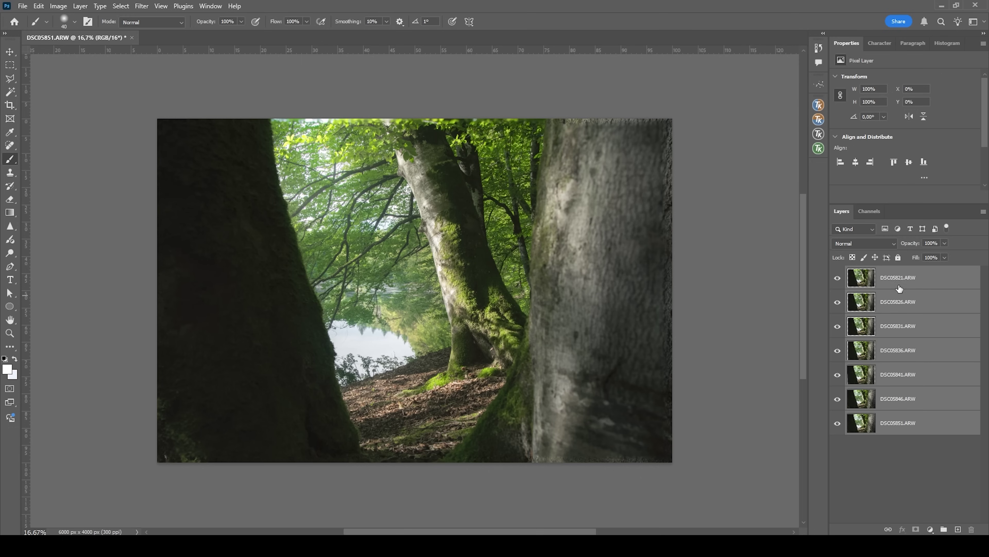
# Auto-Blend the seven aligned layers as Stack Images with Seamless Tones and Colors
pyautogui.click(38, 6)
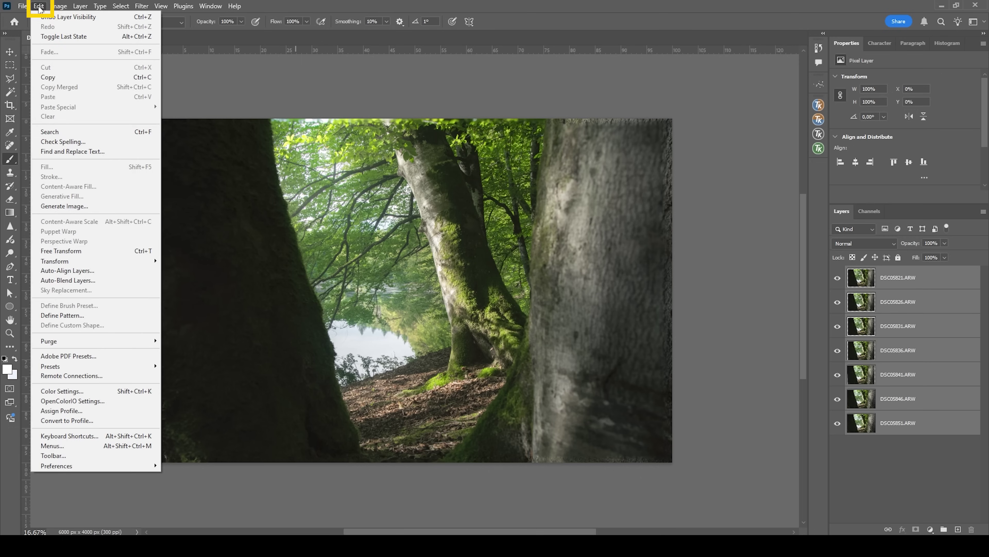
pyautogui.click(141, 280)
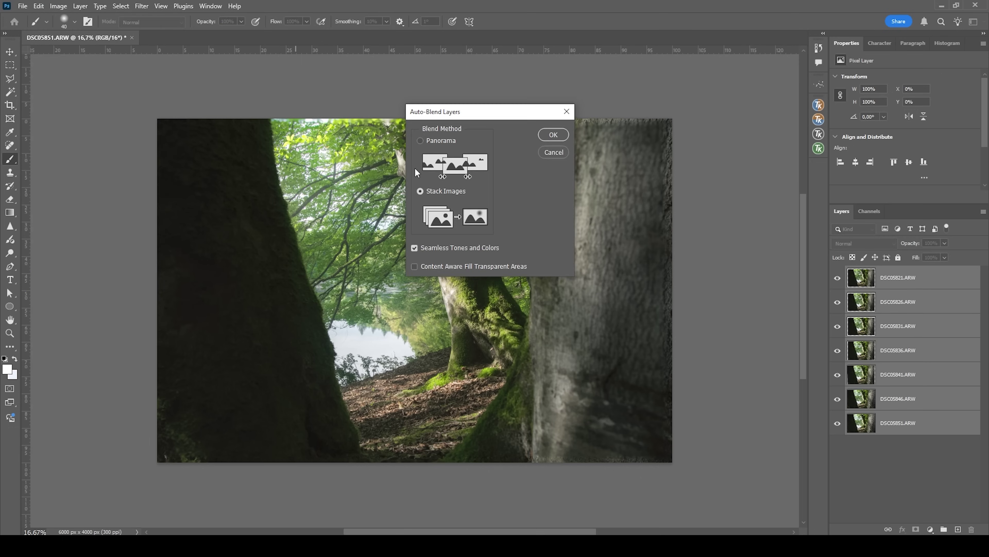
pyautogui.click(562, 138)
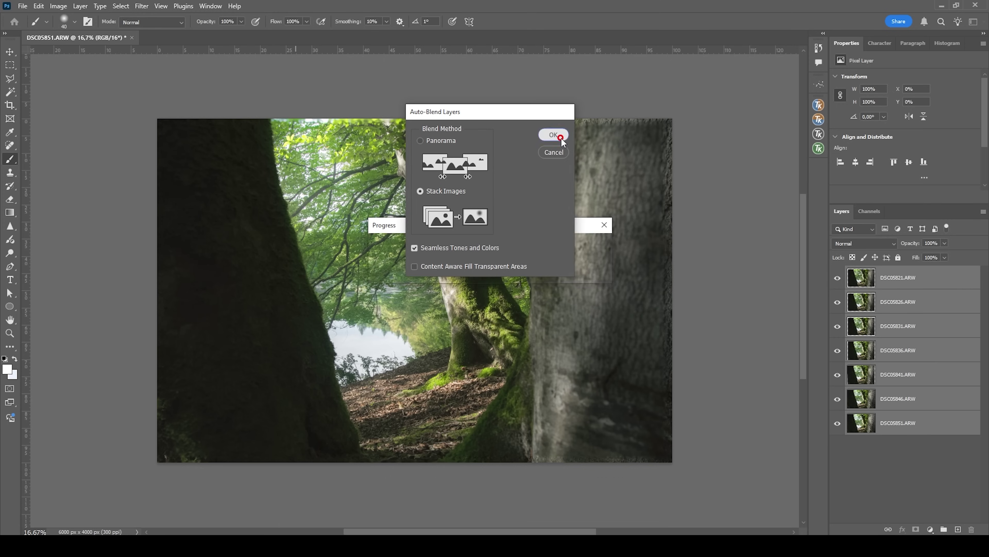